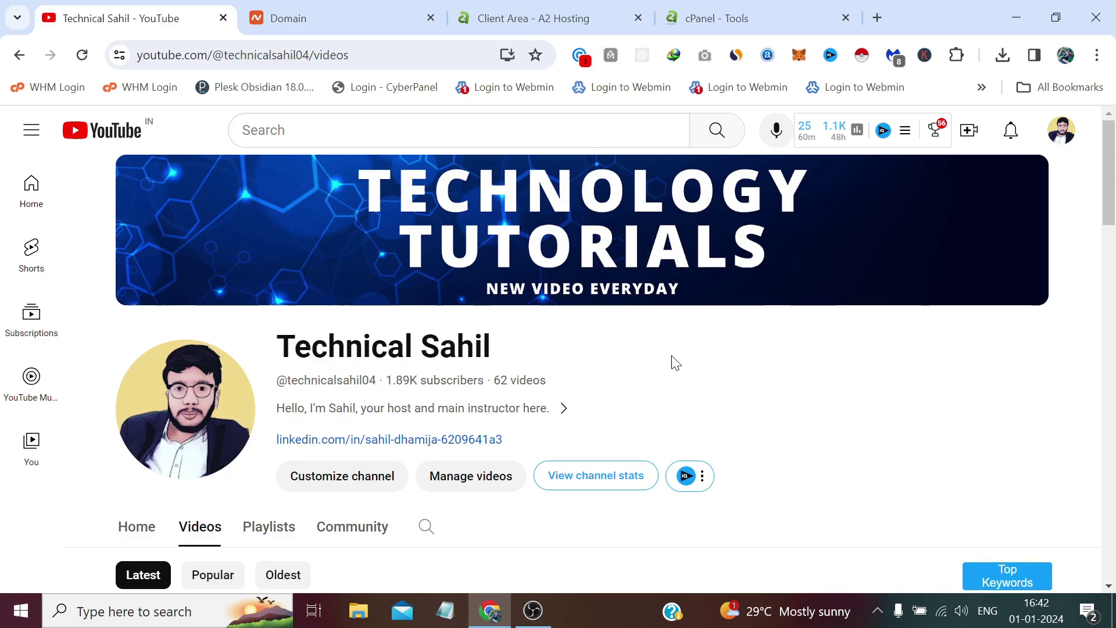
Step: Select the domain name digitalsahil.com on the Namecheap domain details page to copy it
click(343, 16)
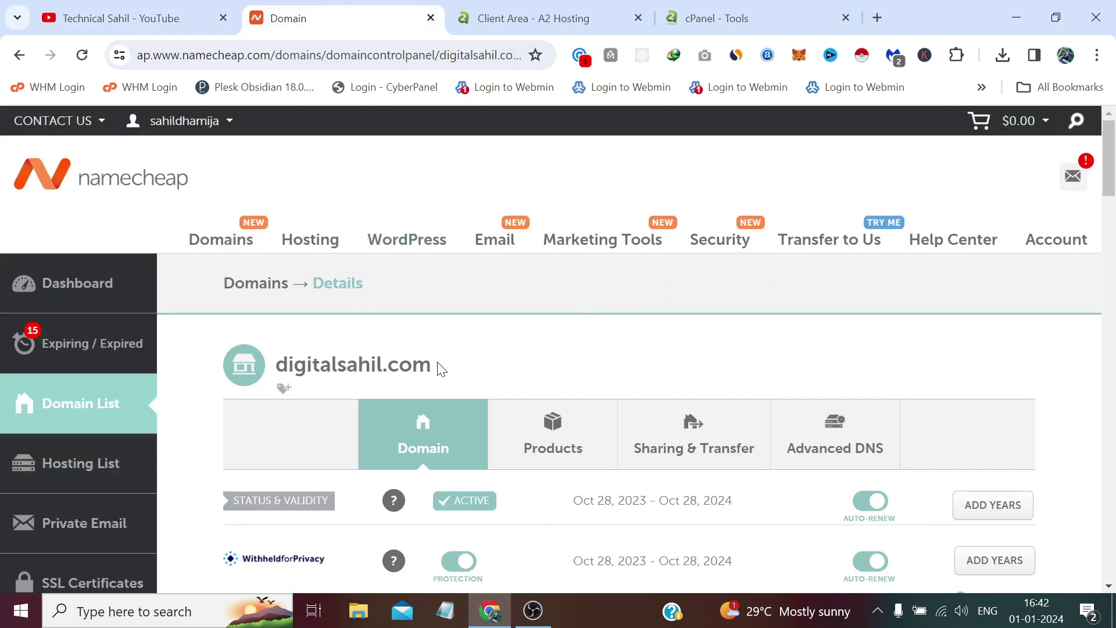
drag(440, 365, 276, 365)
click(464, 365)
drag(432, 365, 276, 365)
right_click(278, 364)
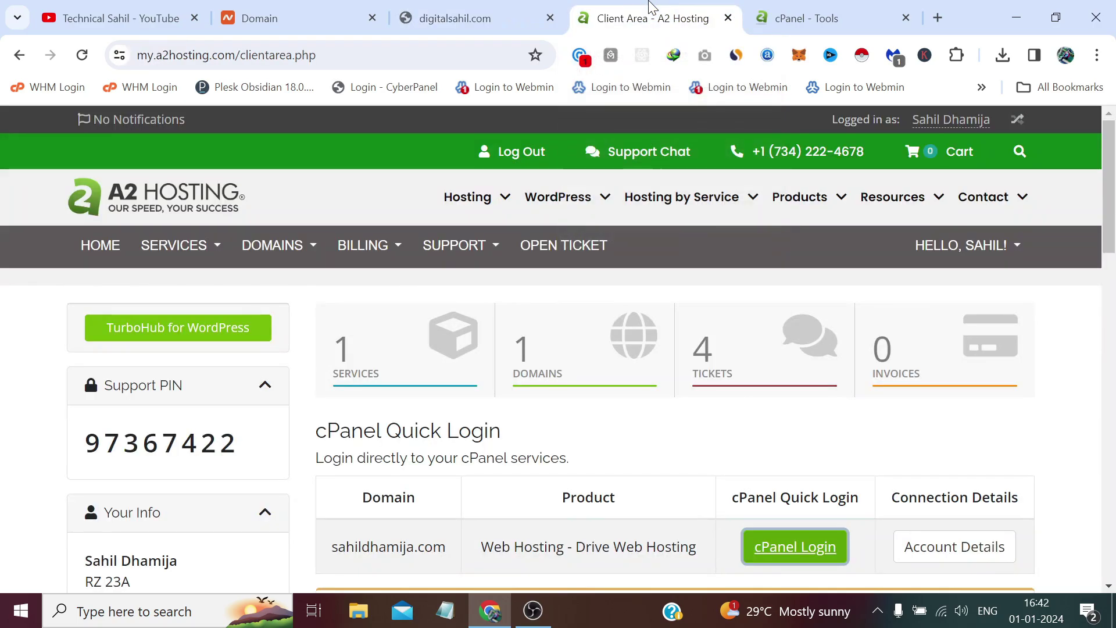
Step: Compare the Namecheap details for digitalsahil.com with the cPanel tools page
click(778, 16)
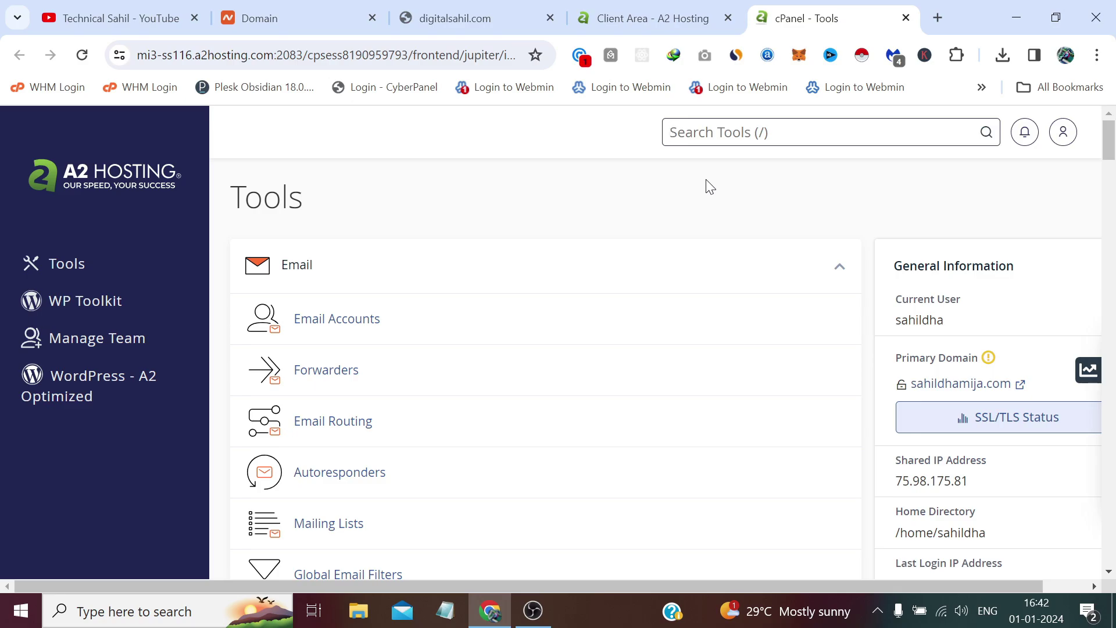
click(308, 8)
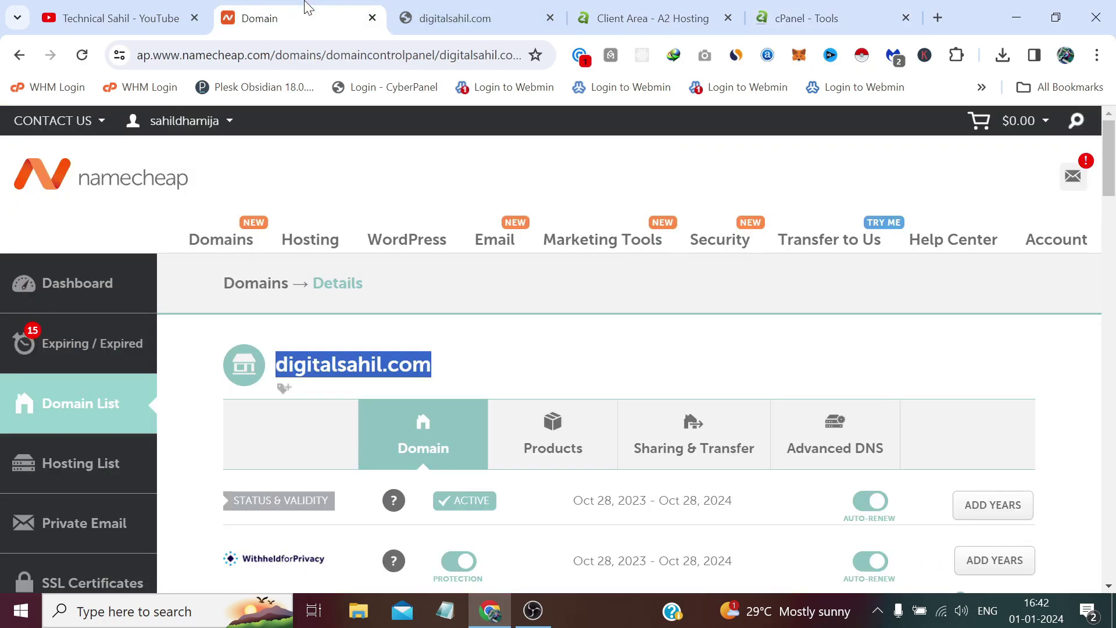
click(786, 7)
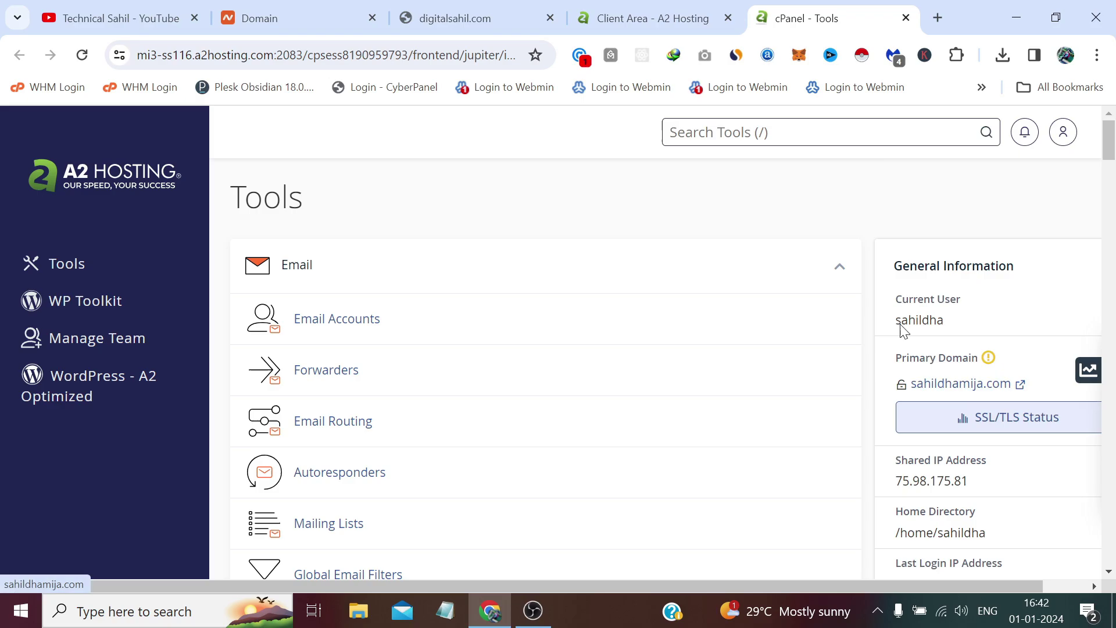
click(342, 18)
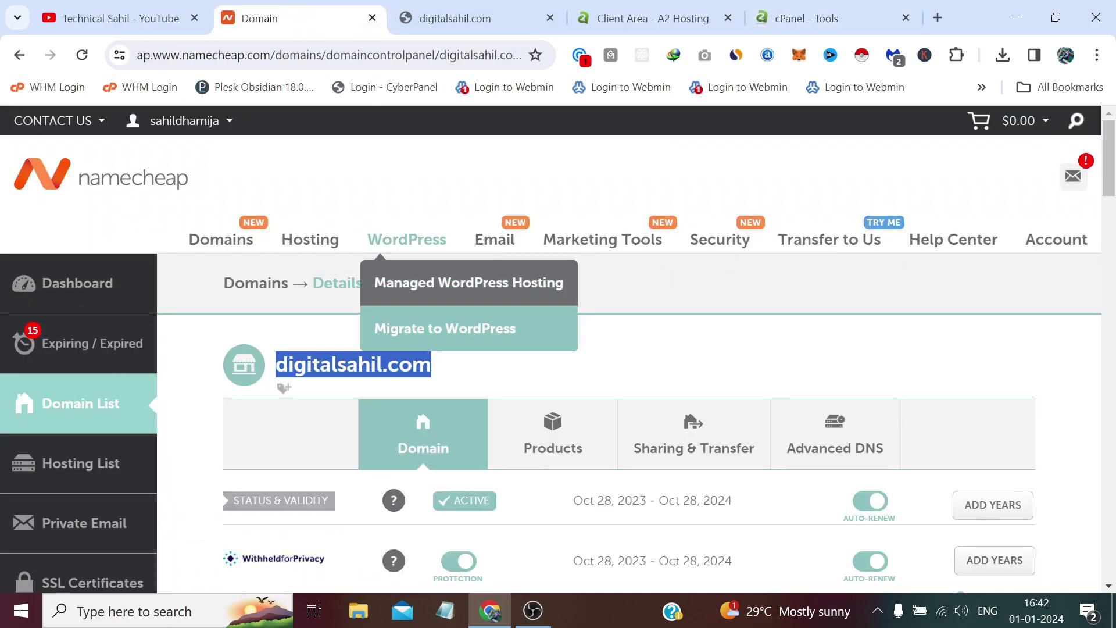
click(780, 13)
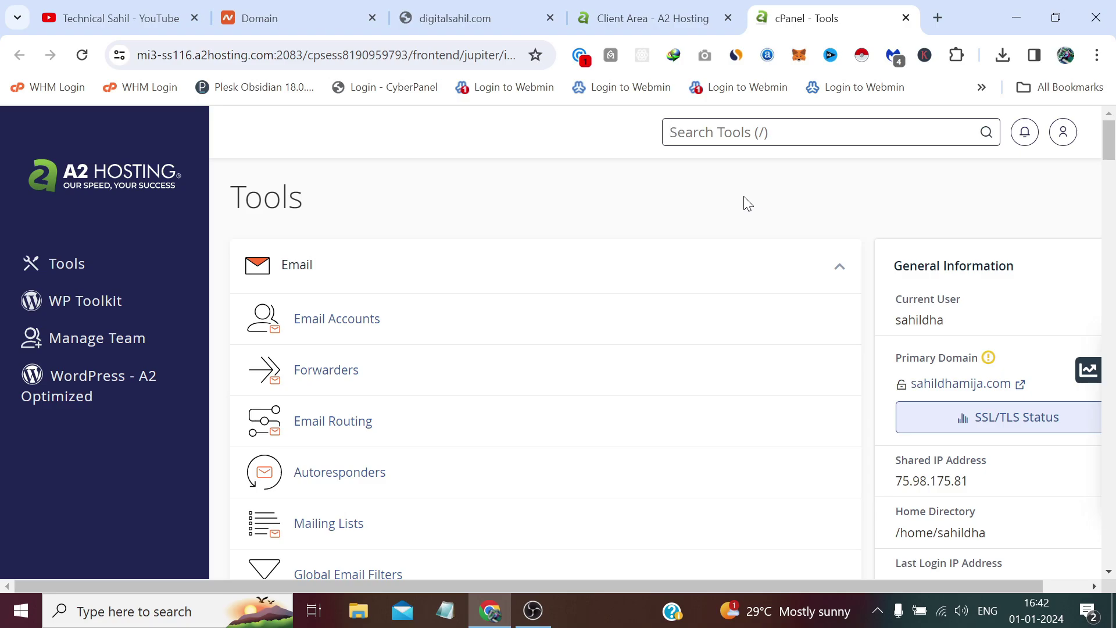
click(320, 15)
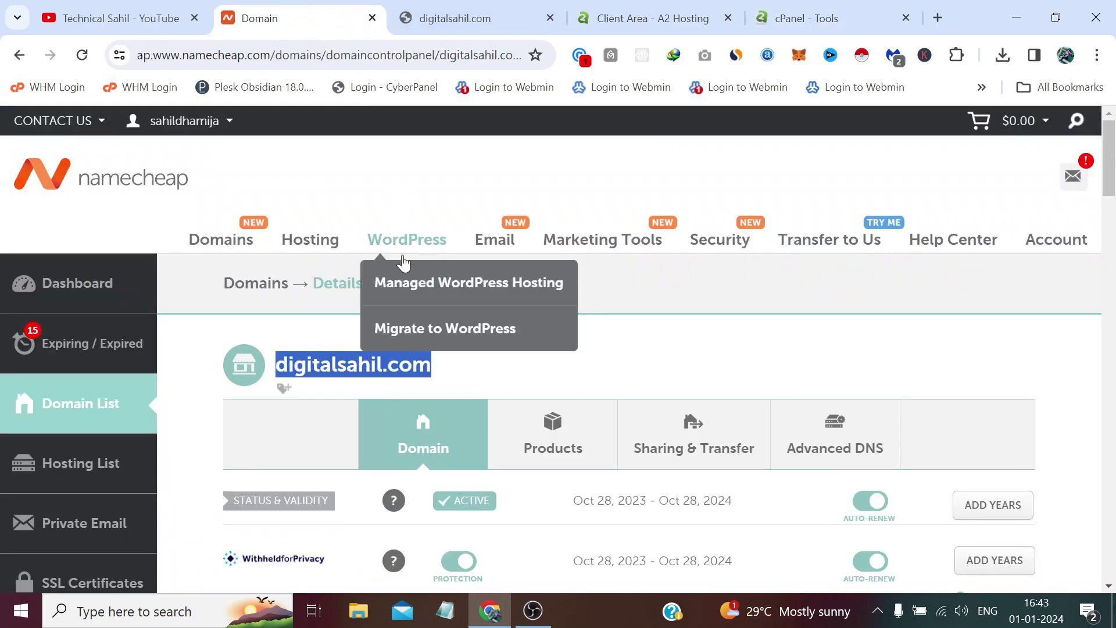
click(472, 357)
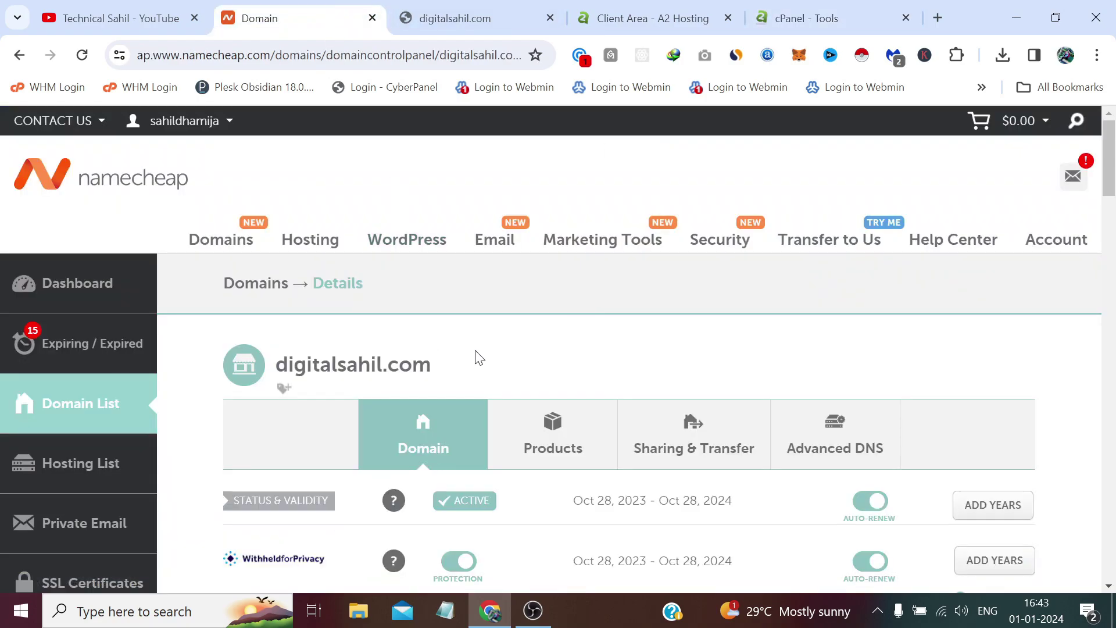
Step: Copy 75.98.175.81 from cPanel's General Information, then return to the Namecheap domain page
click(808, 12)
scroll(954, 279, down, 1)
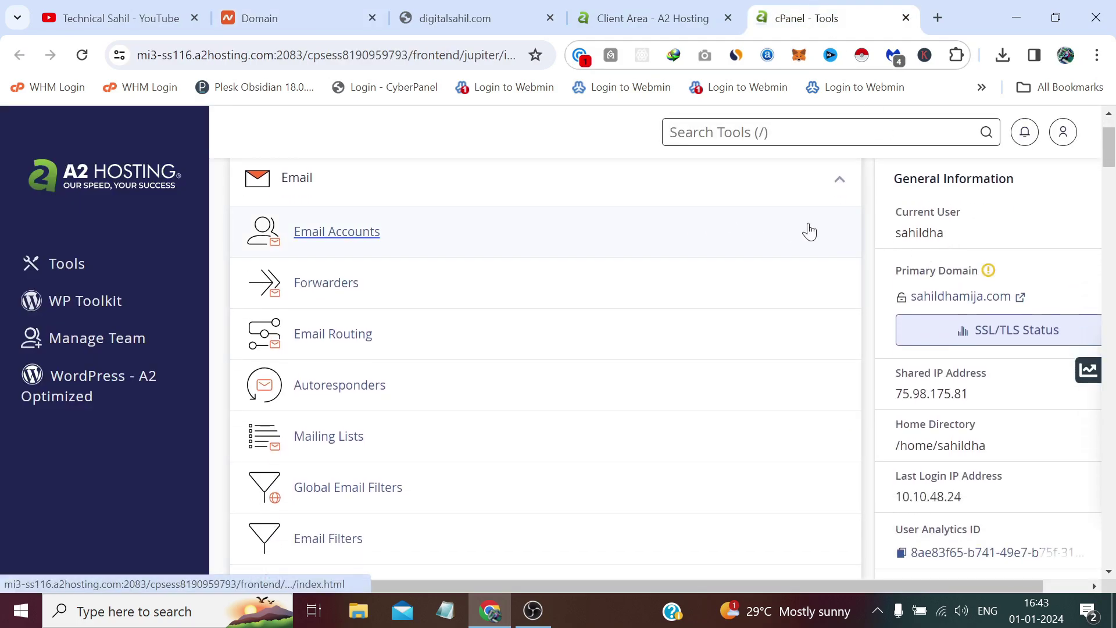
scroll(931, 262, down, 1)
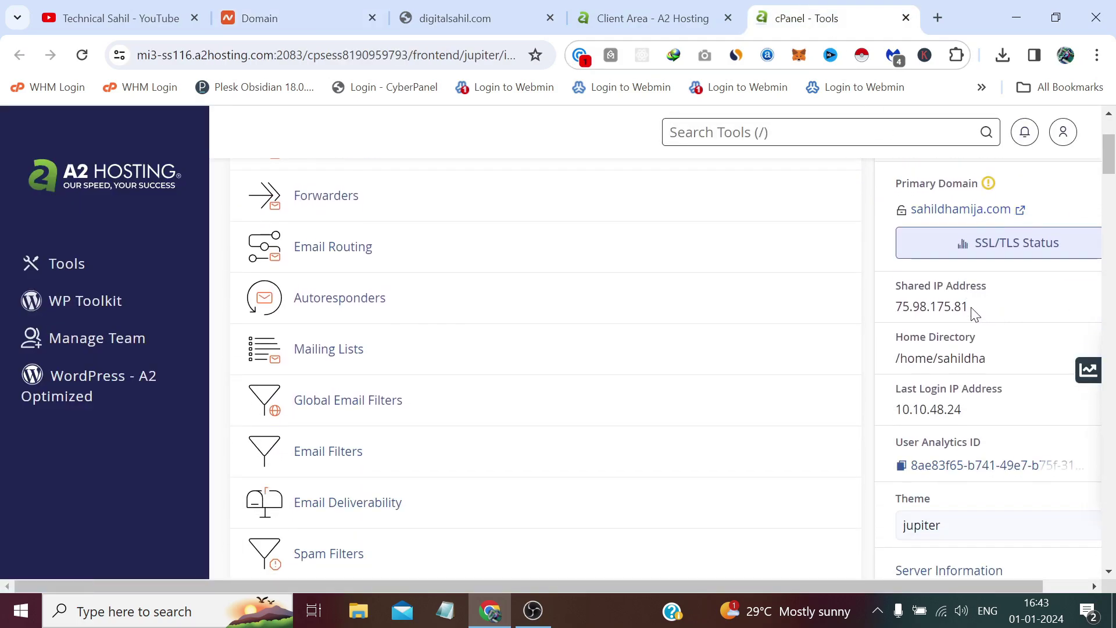
drag(970, 307, 896, 307)
key(ctrl+c)
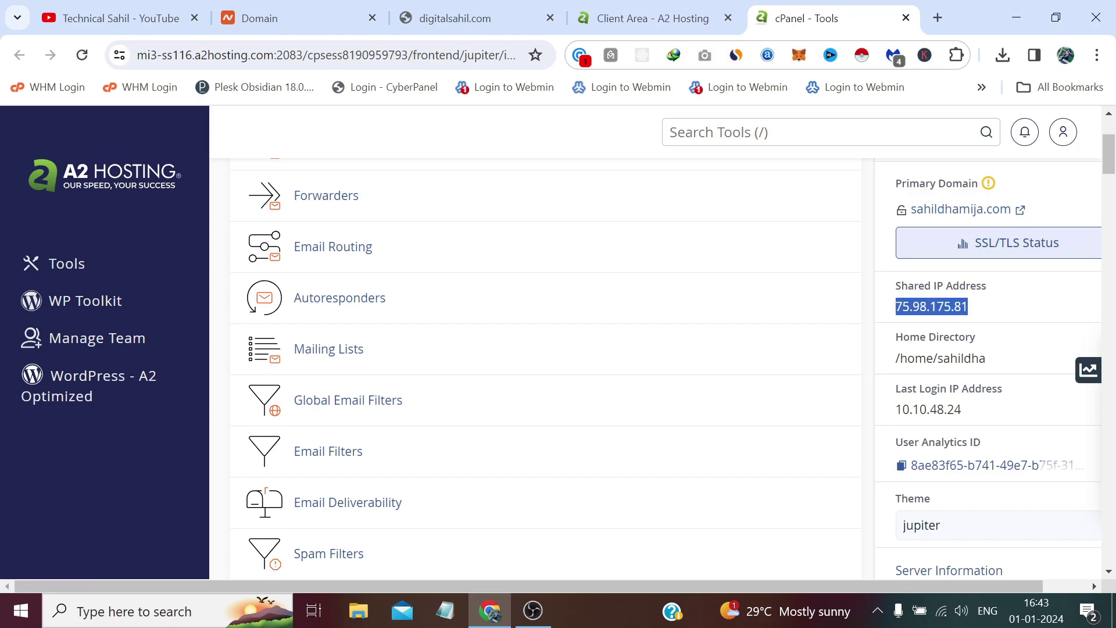
right_click(909, 305)
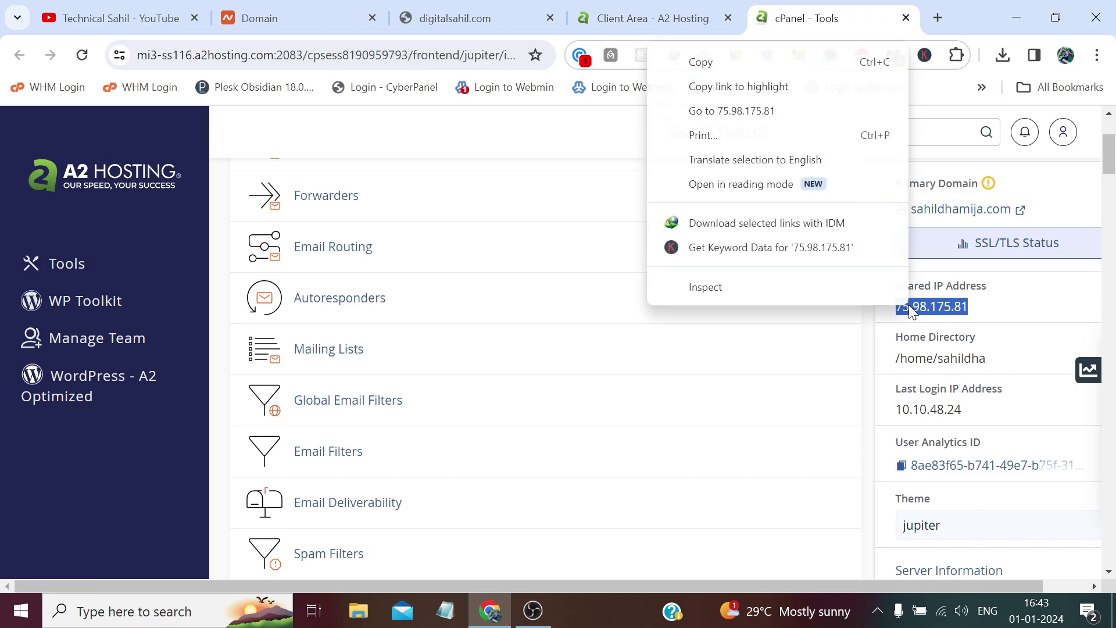
click(780, 65)
click(344, 12)
scroll(491, 211, down, 4)
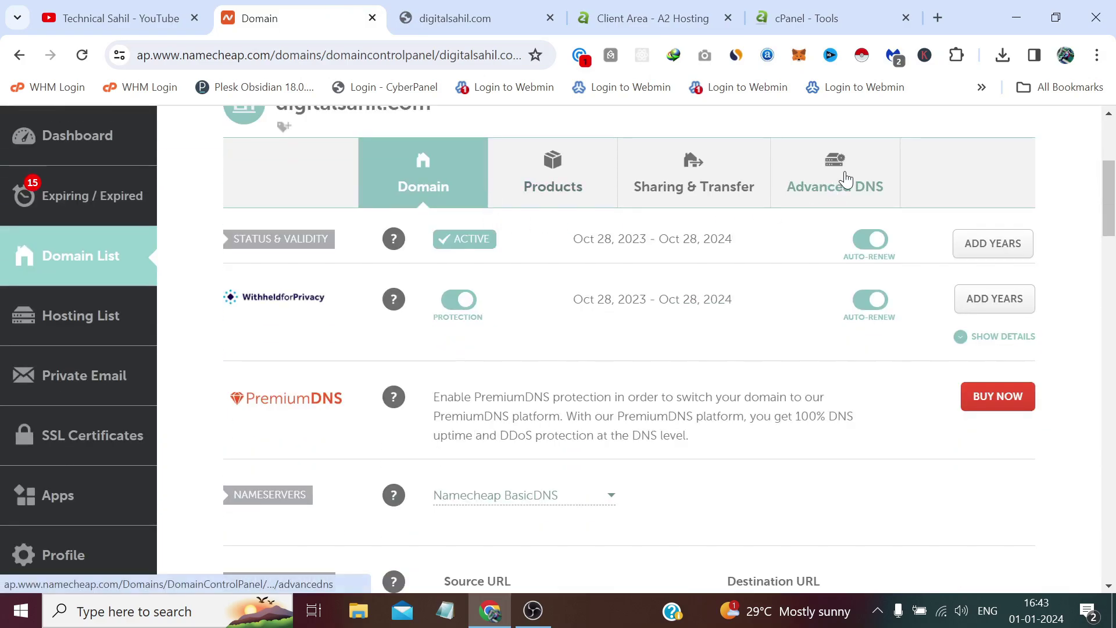
Step: On Advanced DNS, select all host records and remove them with the bulk Remove action
click(842, 179)
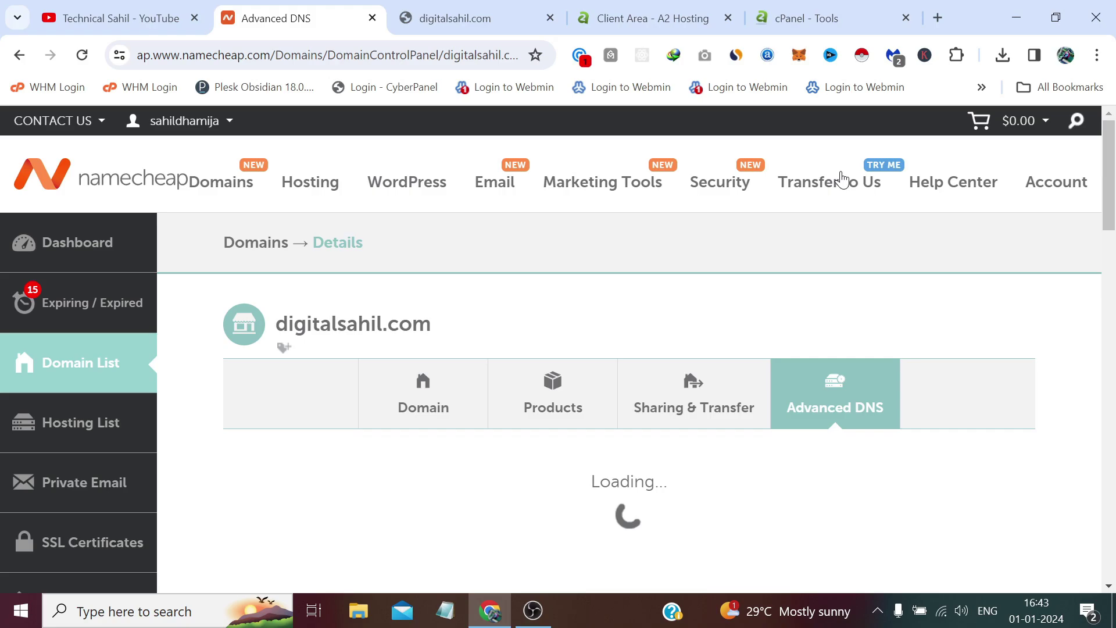
scroll(841, 178, down, 1)
scroll(724, 169, down, 5)
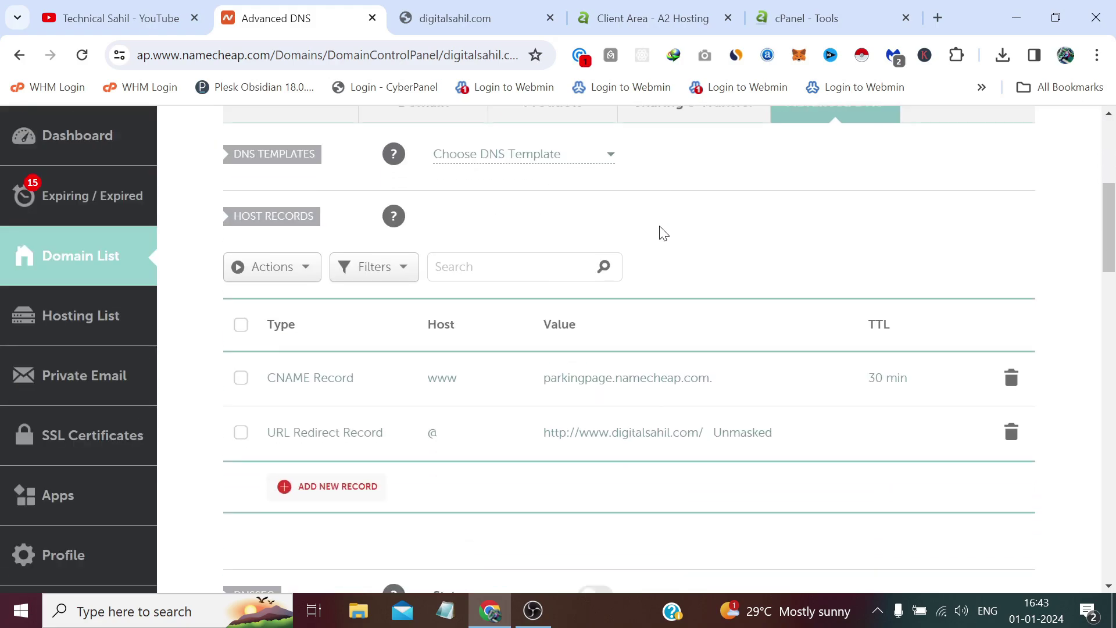
click(241, 323)
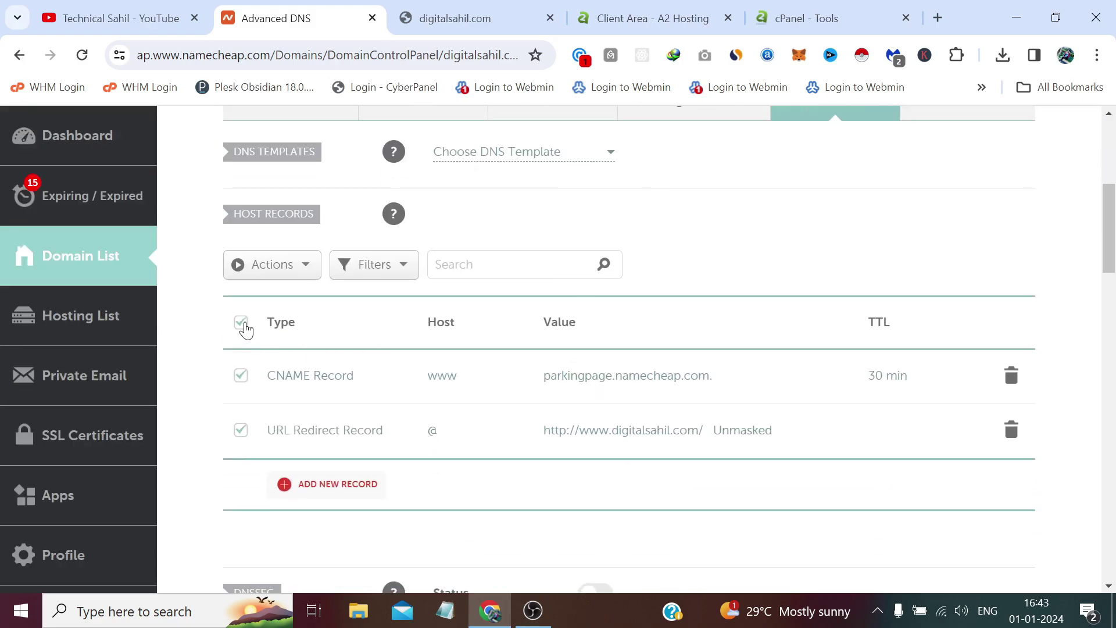
click(260, 278)
click(289, 305)
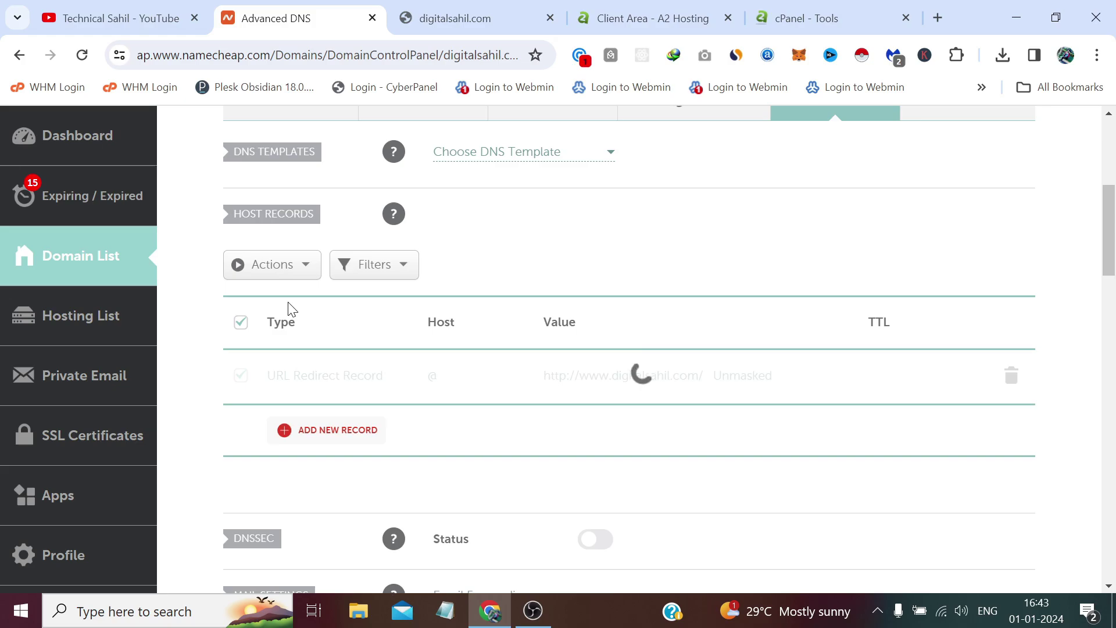
Step: Add an A record with host @ pointing to 75.98.175.81
scroll(288, 302, down, 1)
scroll(288, 302, down, 1)
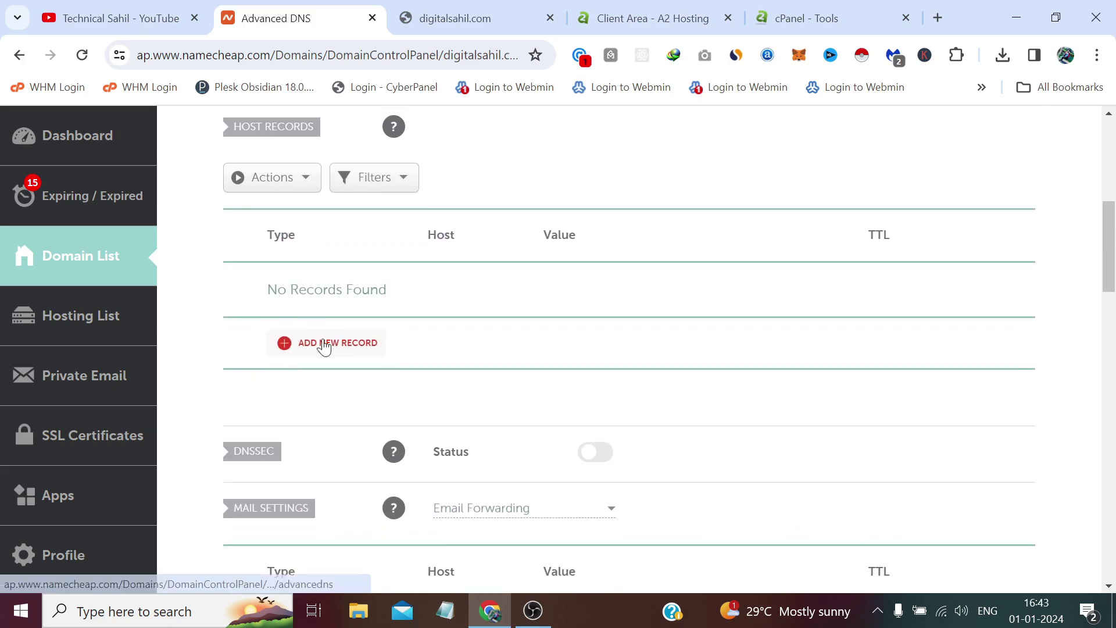
click(323, 347)
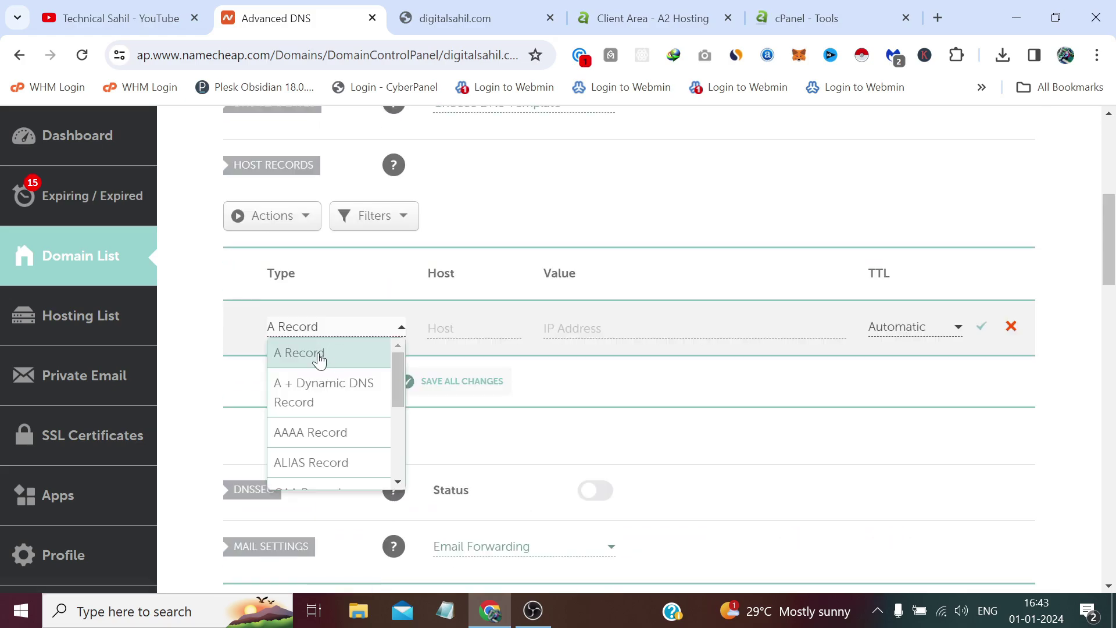
click(318, 356)
click(445, 328)
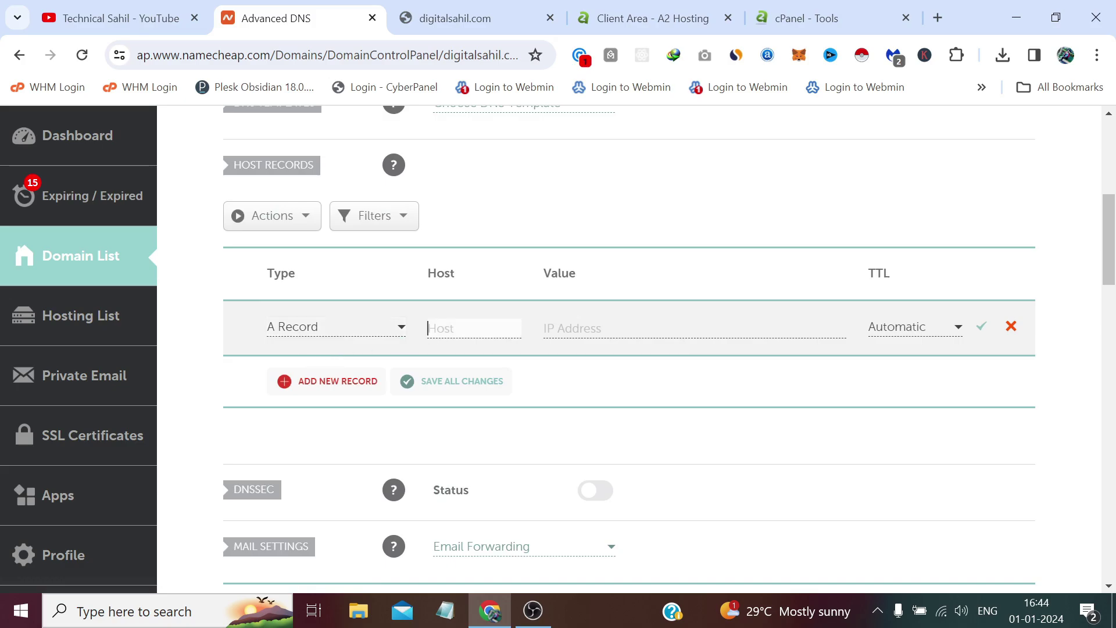
text(@)
click(549, 329)
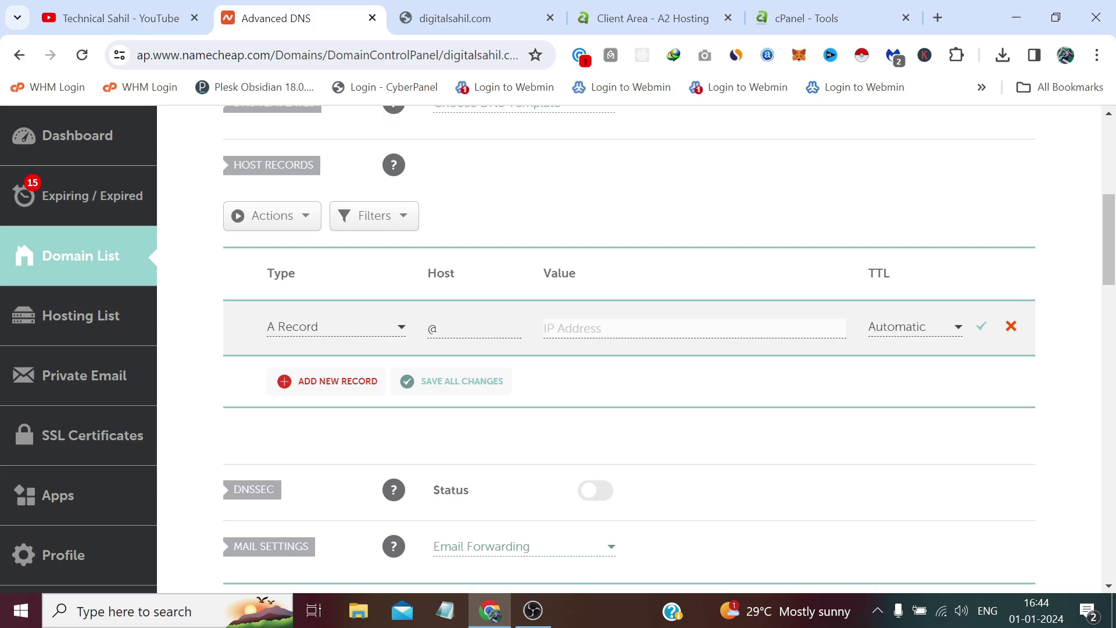
key(ctrl+v)
click(779, 15)
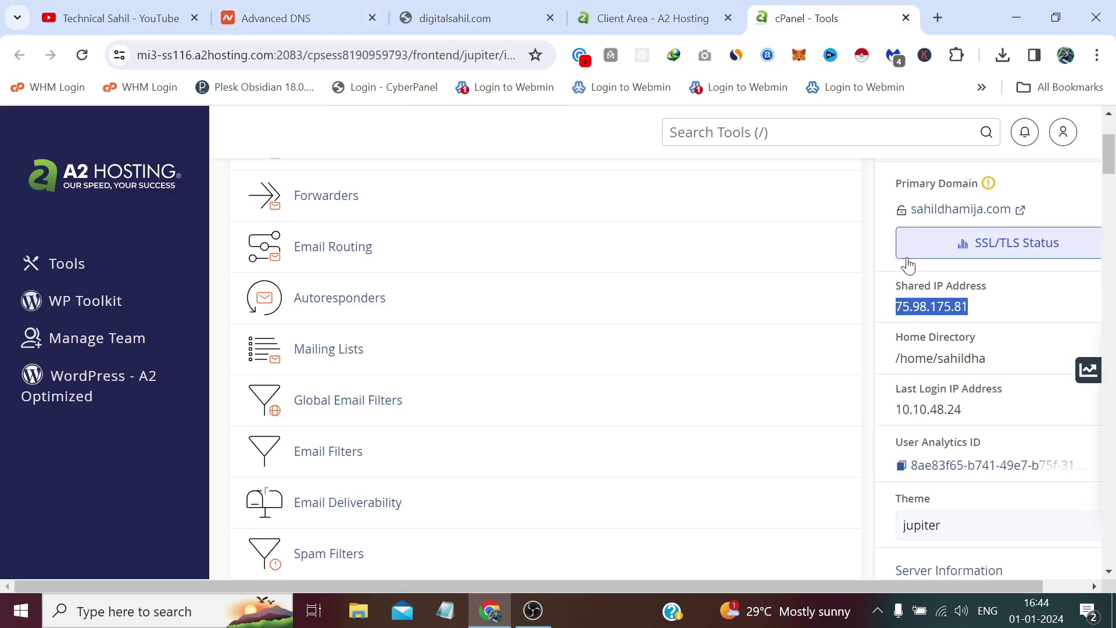
click(344, 7)
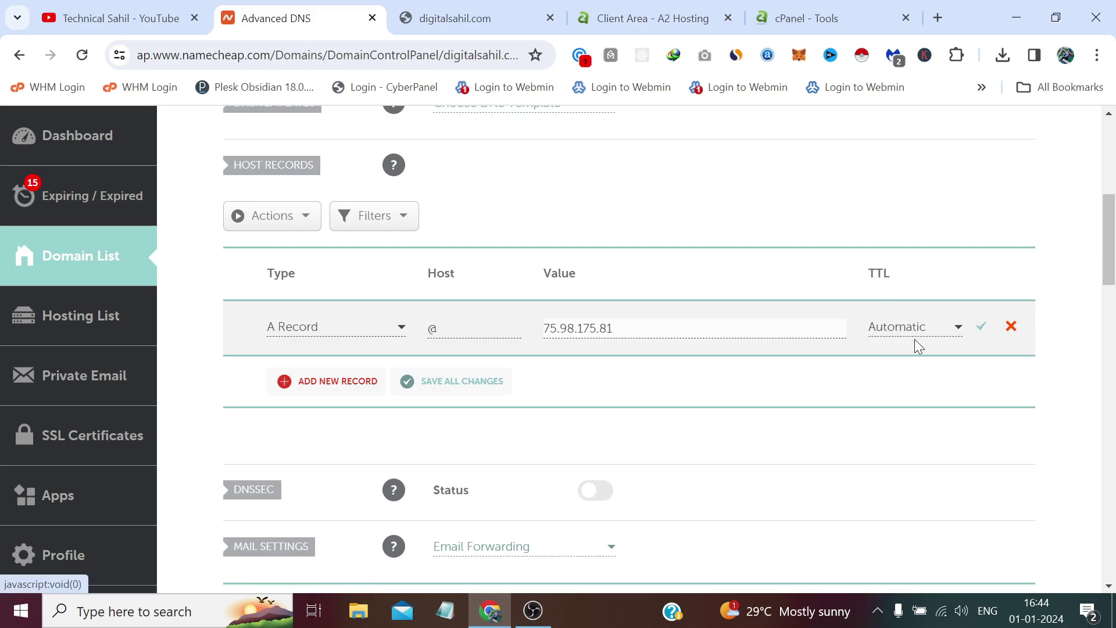
Step: Add an A record for www pointing to 75.98.175.81, plus a third record row
click(348, 382)
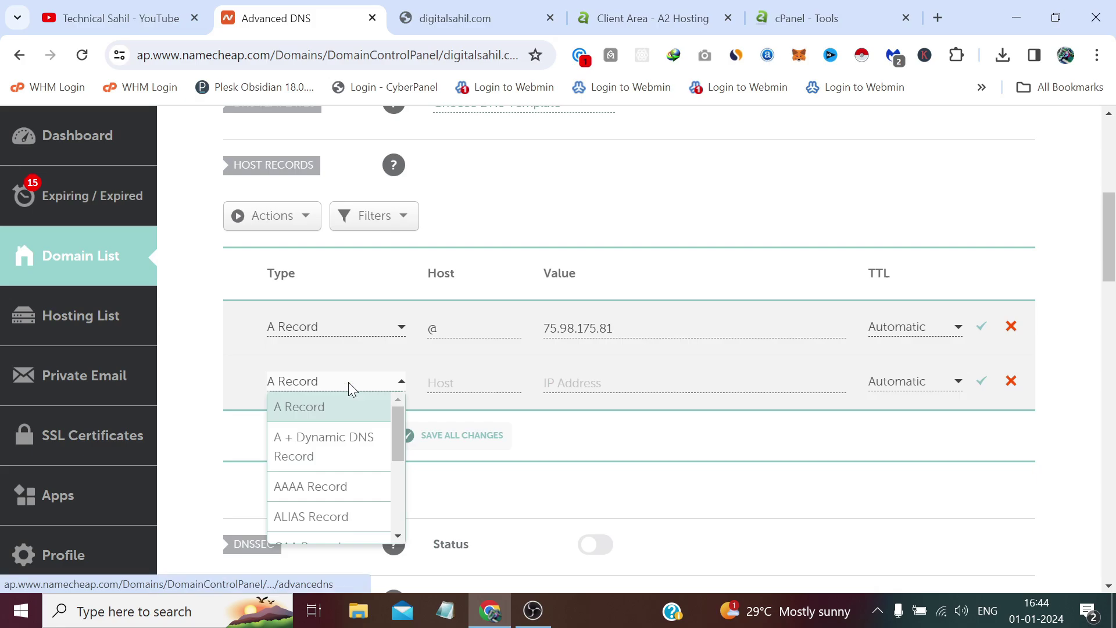
click(352, 408)
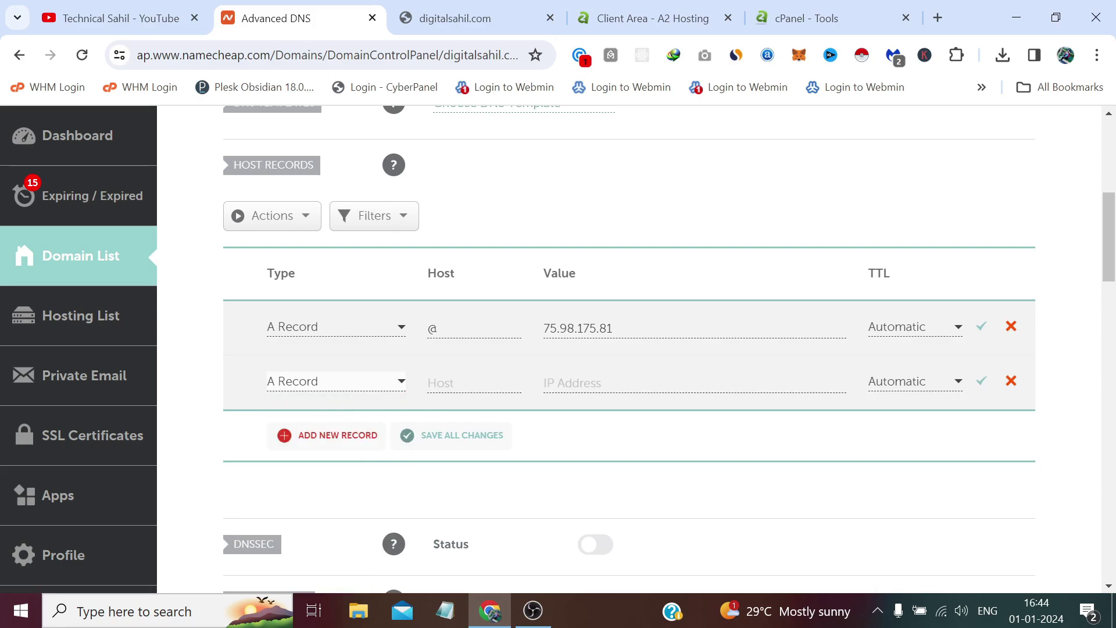
key(Tab)
text(ww)
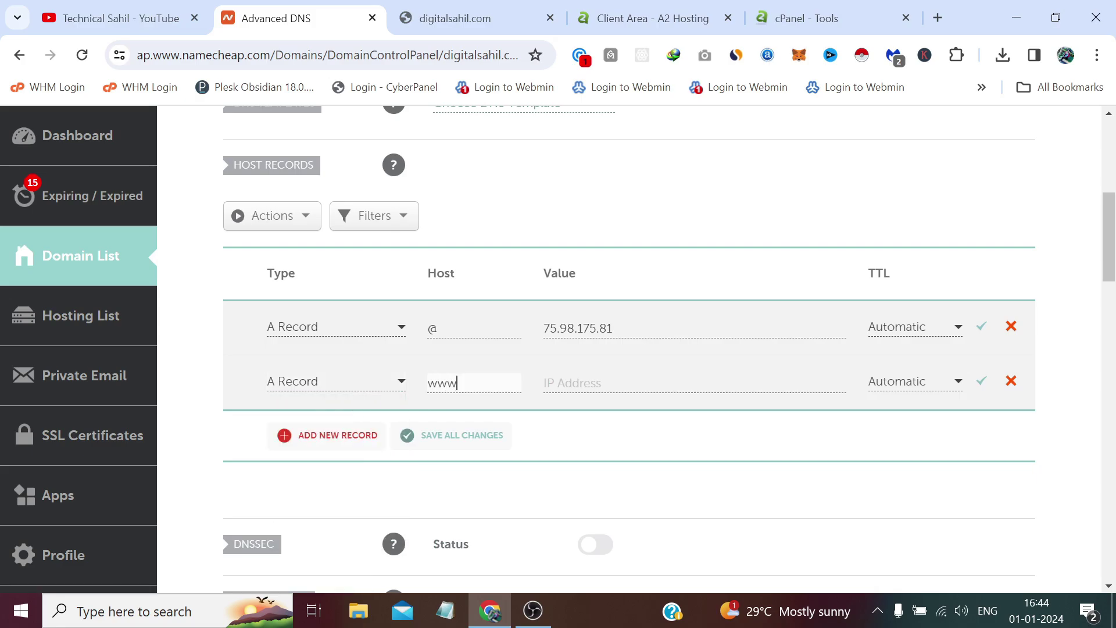
text(w)
click(576, 382)
right_click(576, 382)
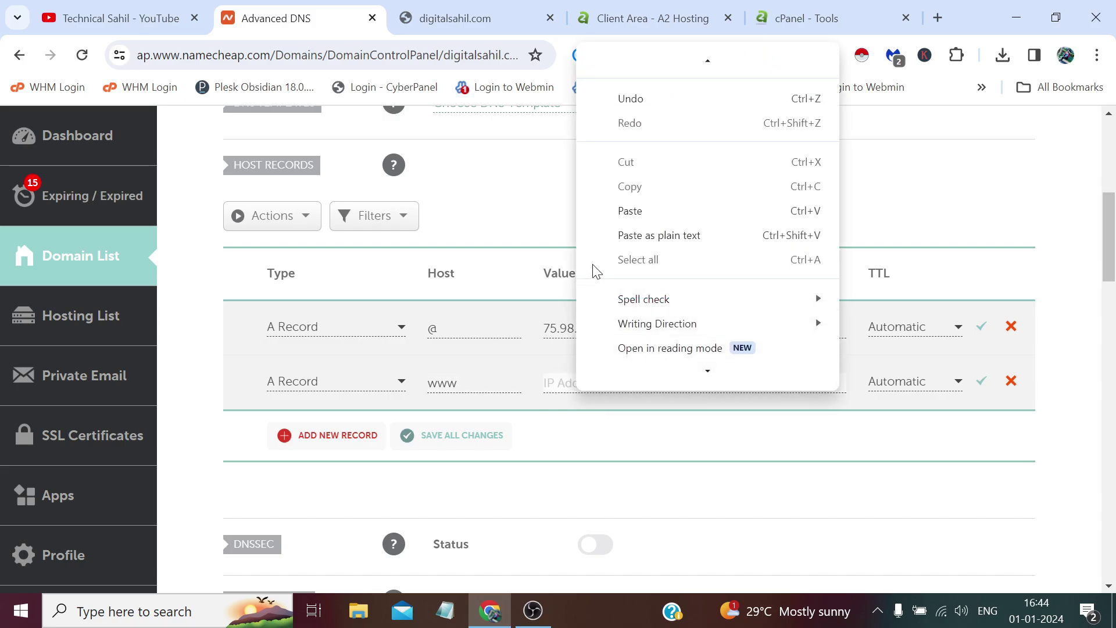
click(633, 210)
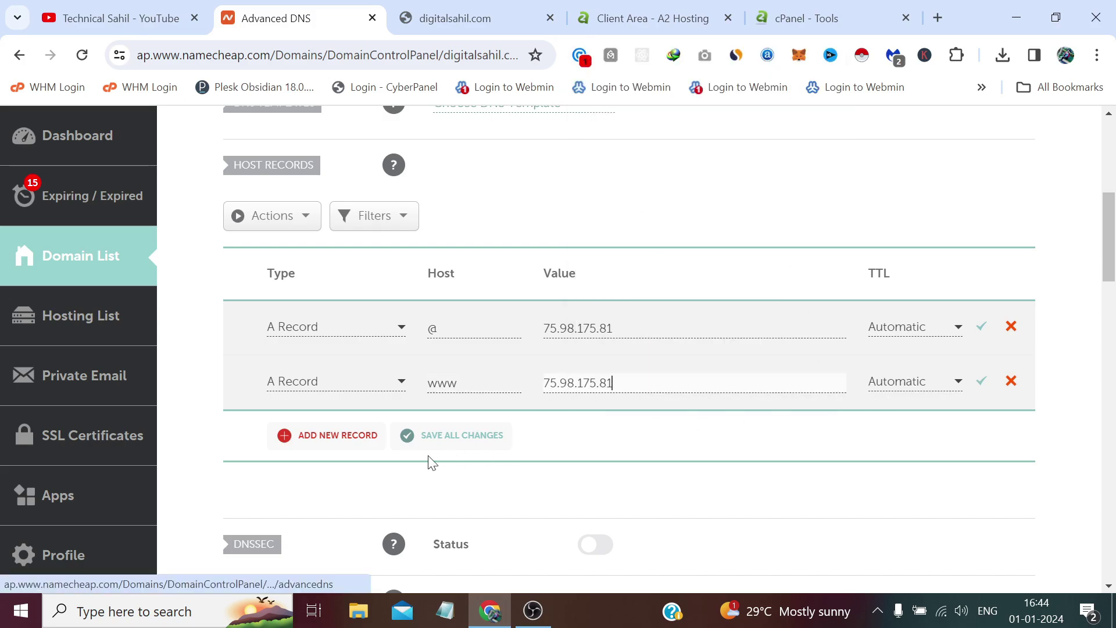
click(355, 437)
Step: Make the third row an A record for mail pointing to 75.98.175.81
click(339, 407)
key(Tab)
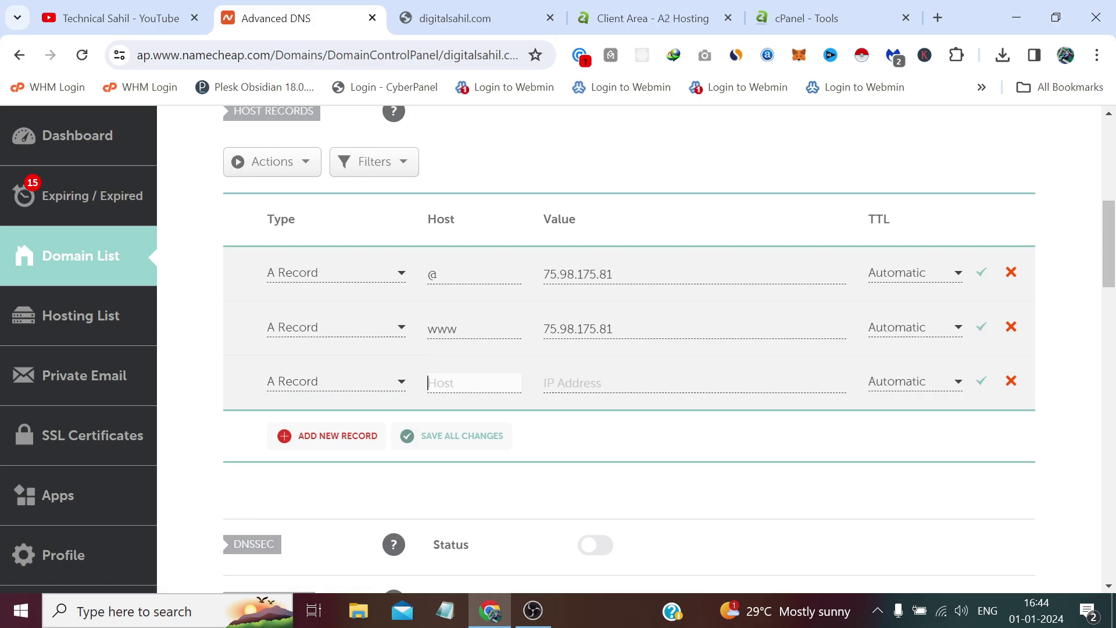
text(mail)
right_click(569, 377)
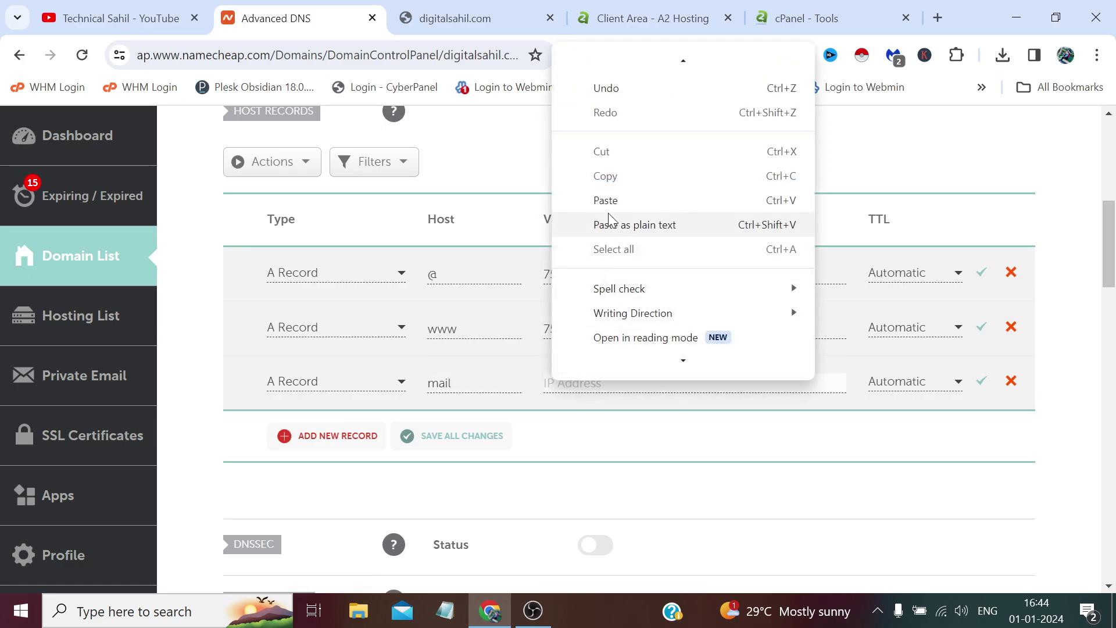
click(609, 204)
scroll(390, 359, down, 2)
Step: Add an ftp A record pointing to 75.98.175.81
click(348, 326)
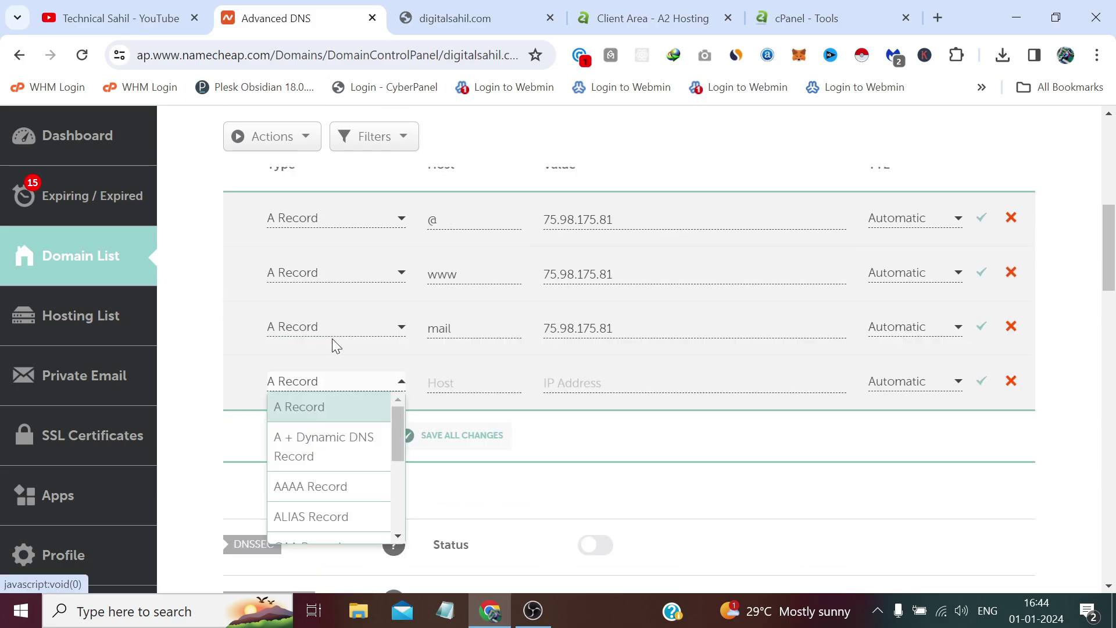
click(349, 408)
click(459, 382)
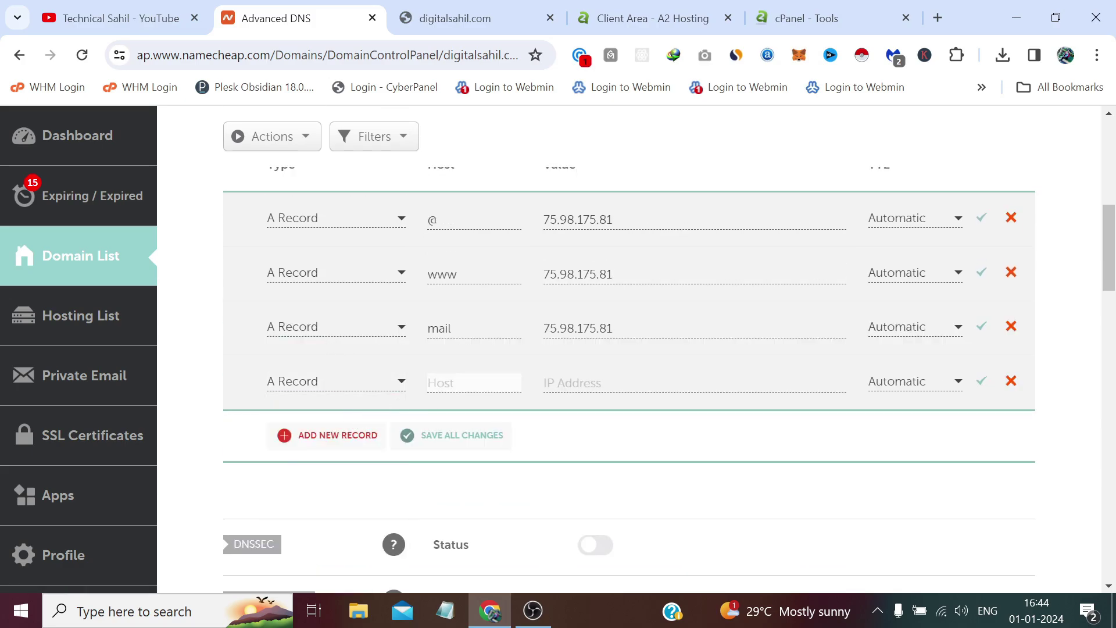
text(ftp)
click(599, 386)
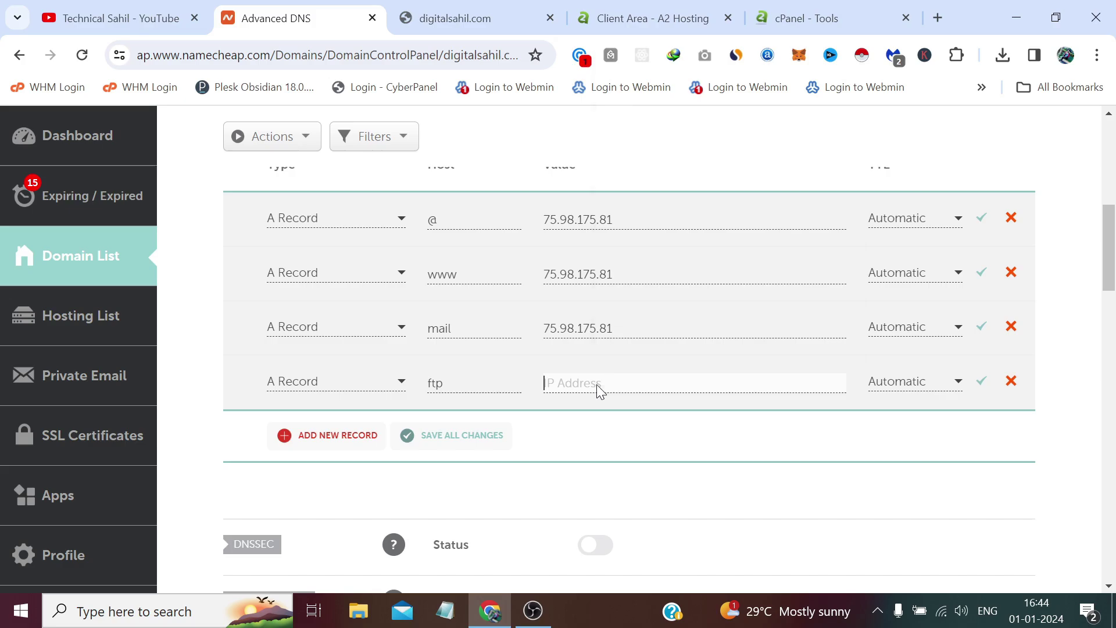
right_click(598, 387)
click(662, 202)
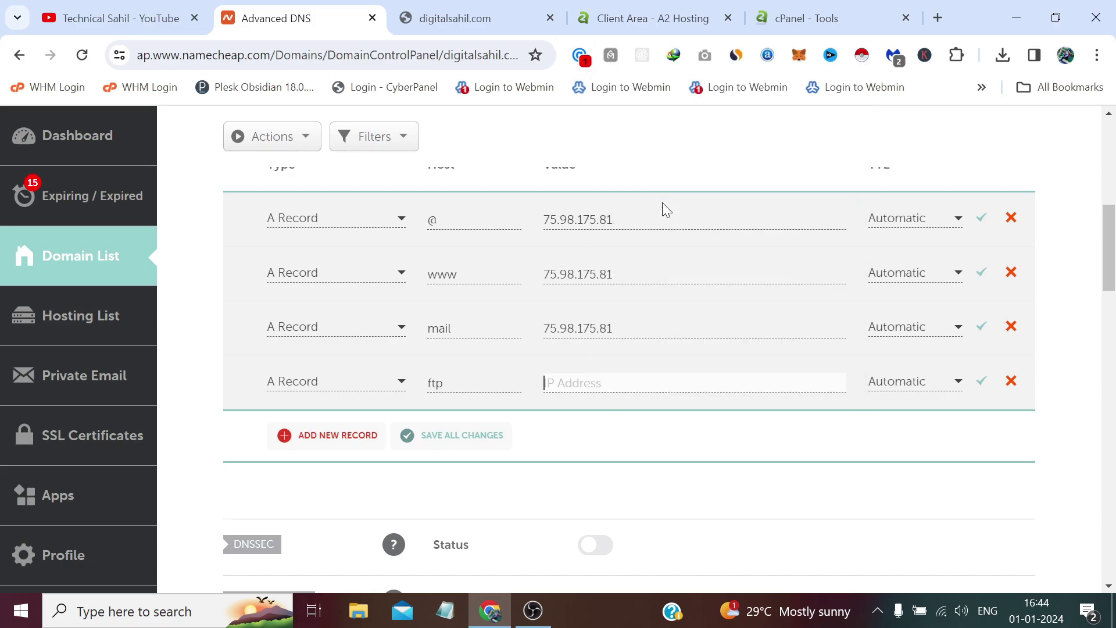
Step: Add an smtp A record pointing to 75.98.175.81 and save all changes
click(337, 436)
click(337, 407)
key(Tab)
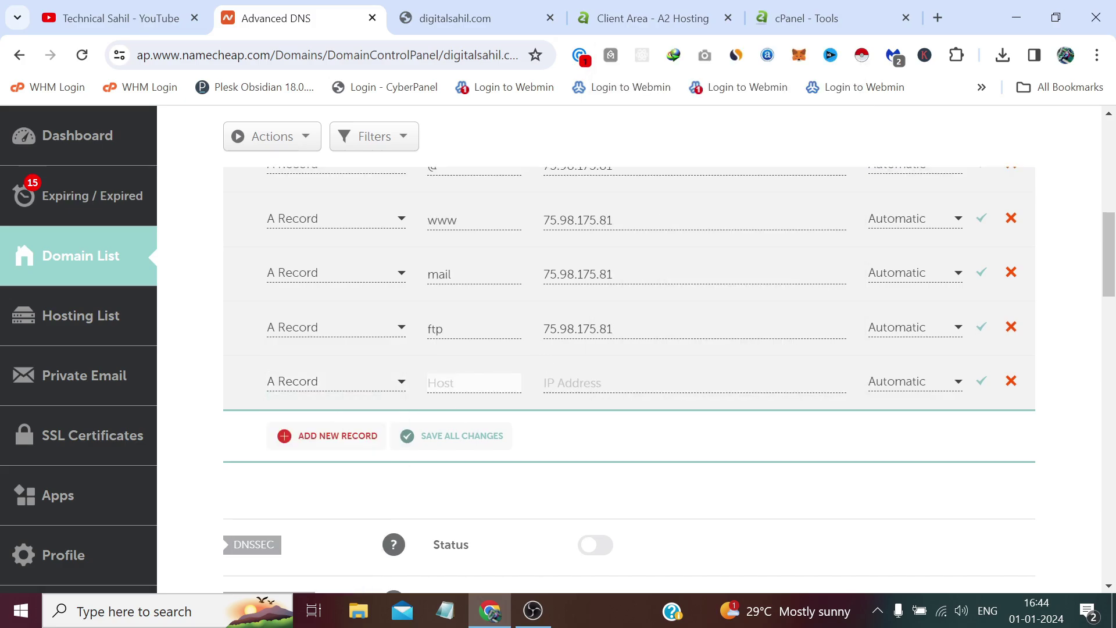
text(smtp)
click(581, 383)
right_click(586, 378)
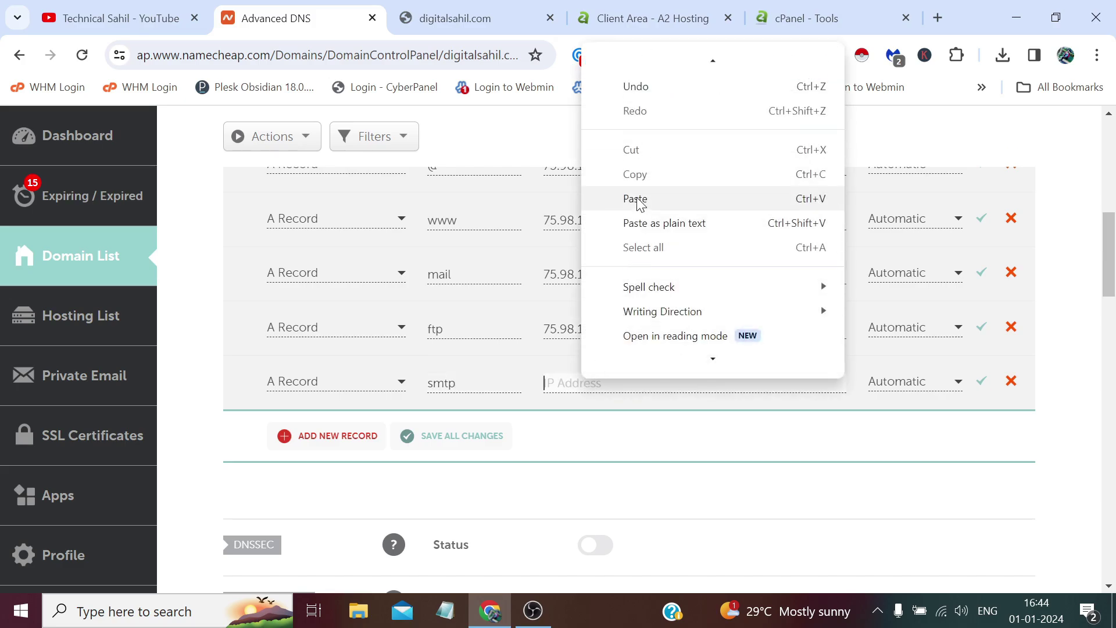
click(604, 199)
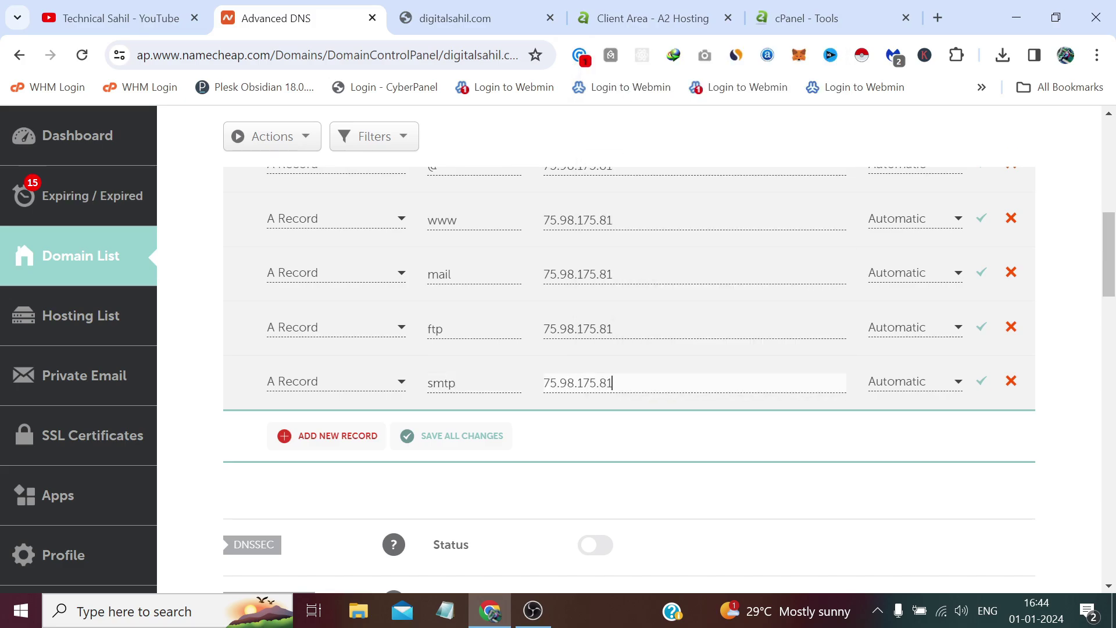
click(480, 445)
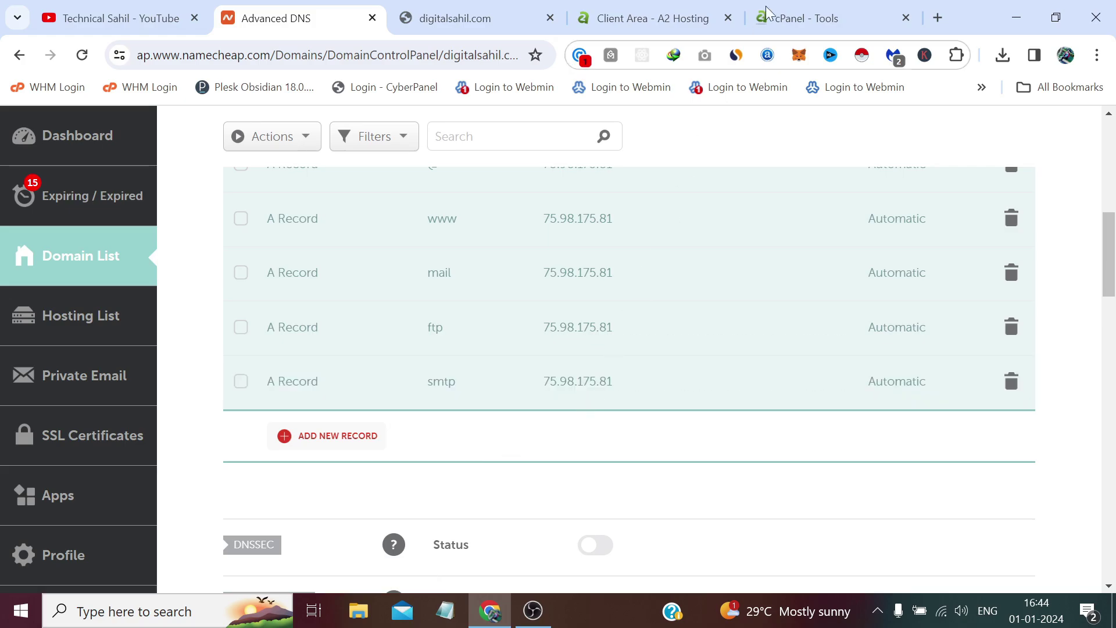
Step: Search cPanel tools for 'domains' and open the Domains page
click(833, 13)
click(814, 132)
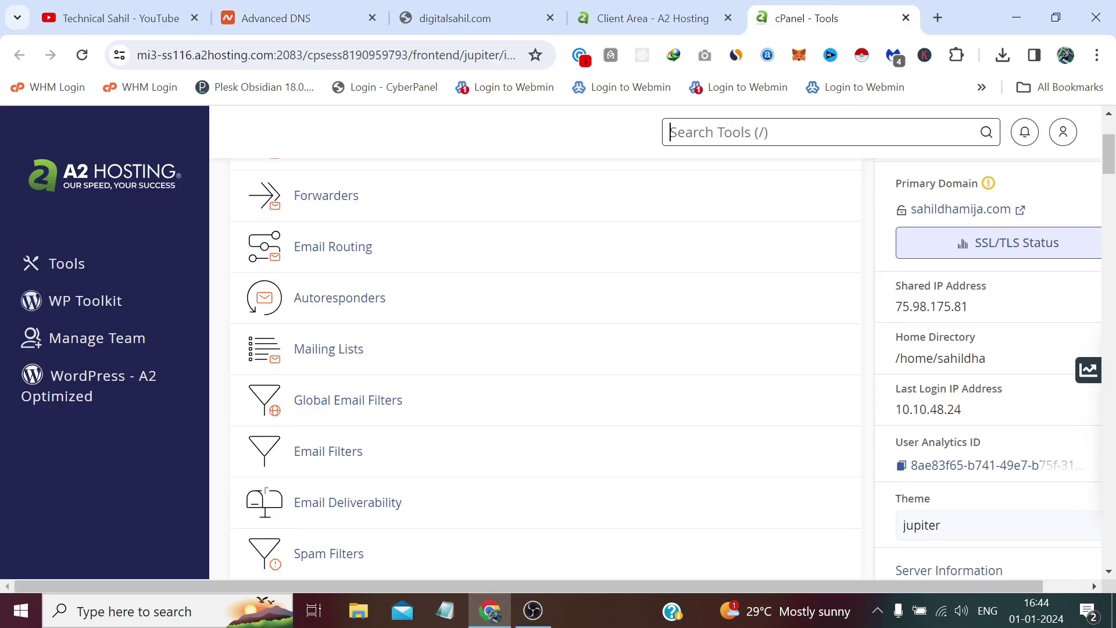
text(doma)
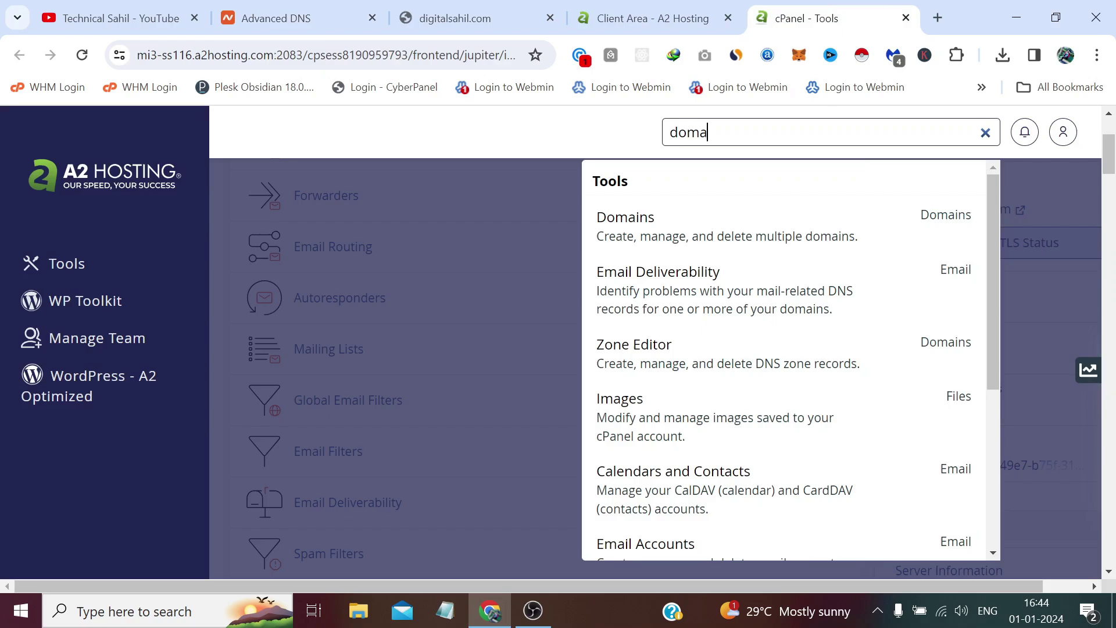
text(ins)
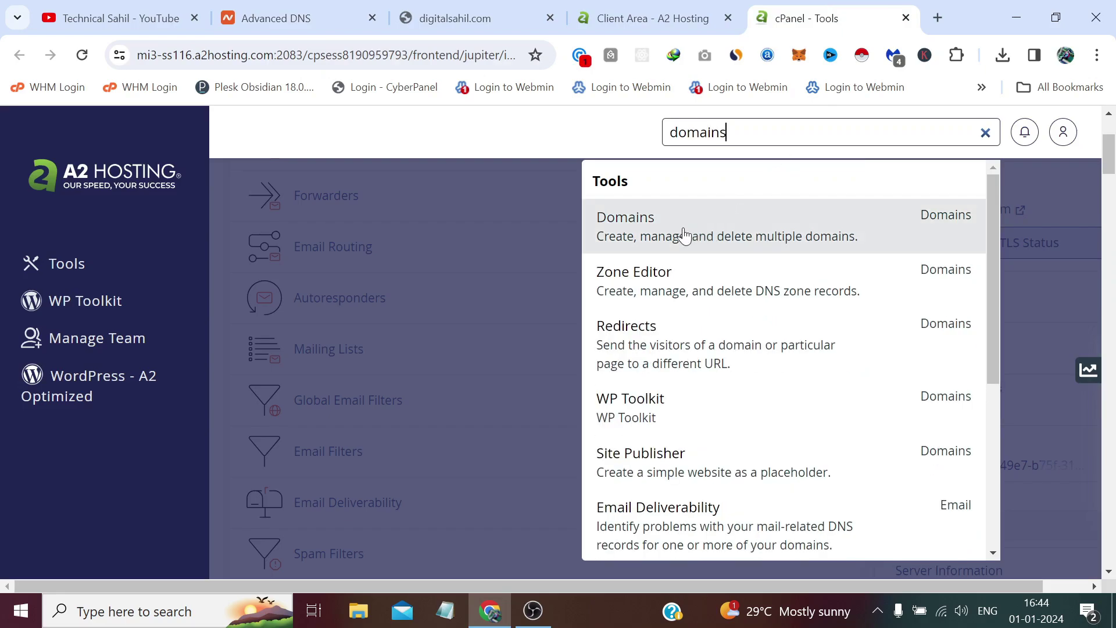
click(706, 232)
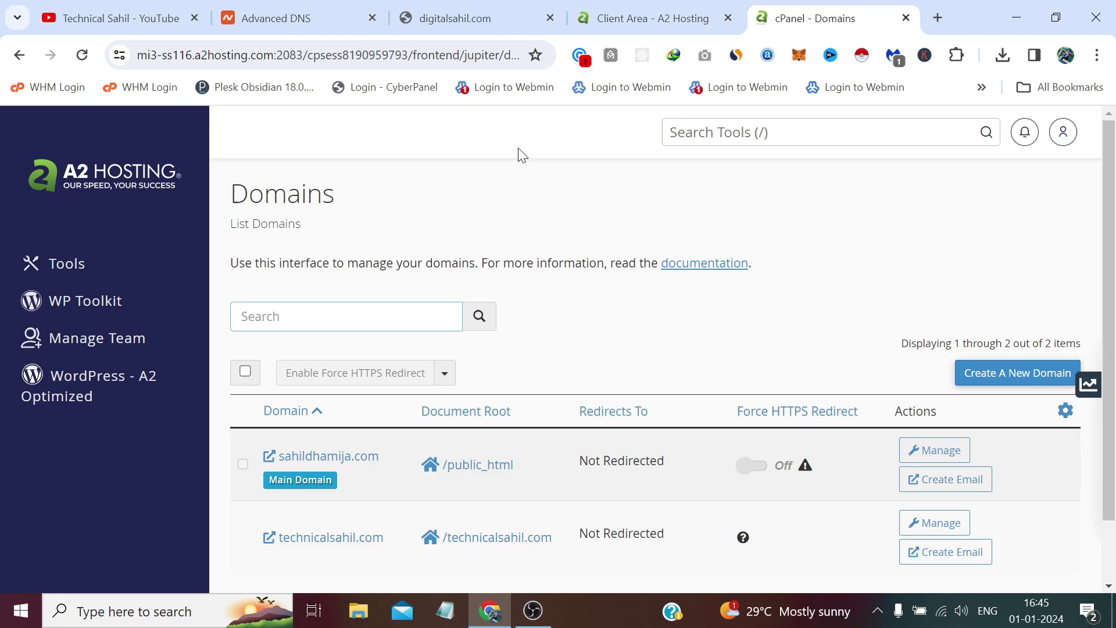
Step: Return to Namecheap's Advanced DNS page and select the domain name digitalsahil.com
click(343, 13)
scroll(415, 206, up, 6)
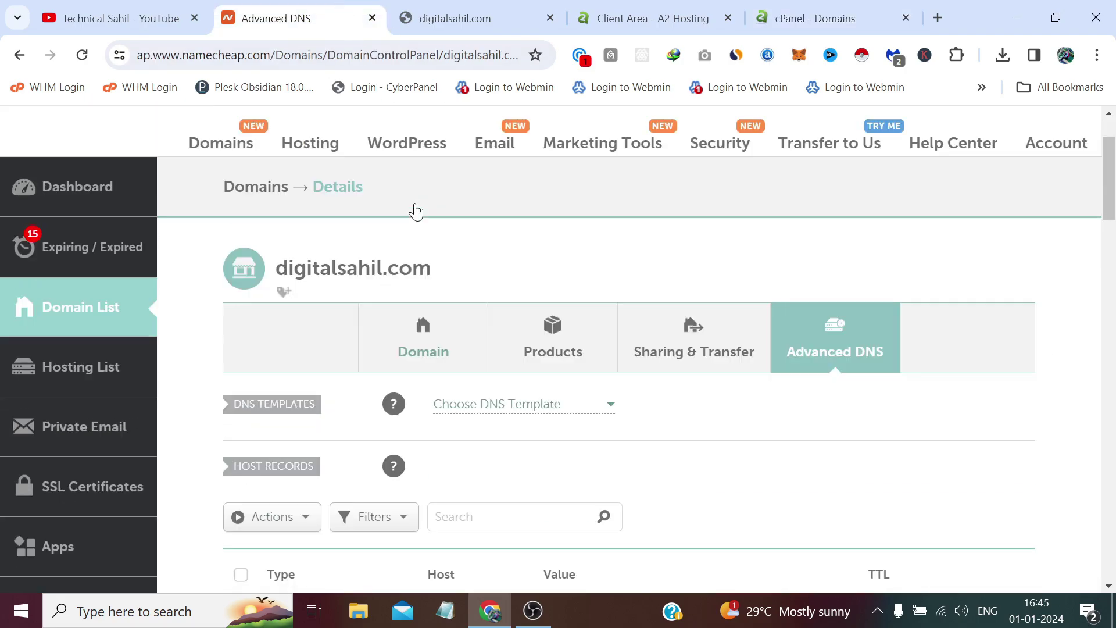
drag(433, 269, 275, 269)
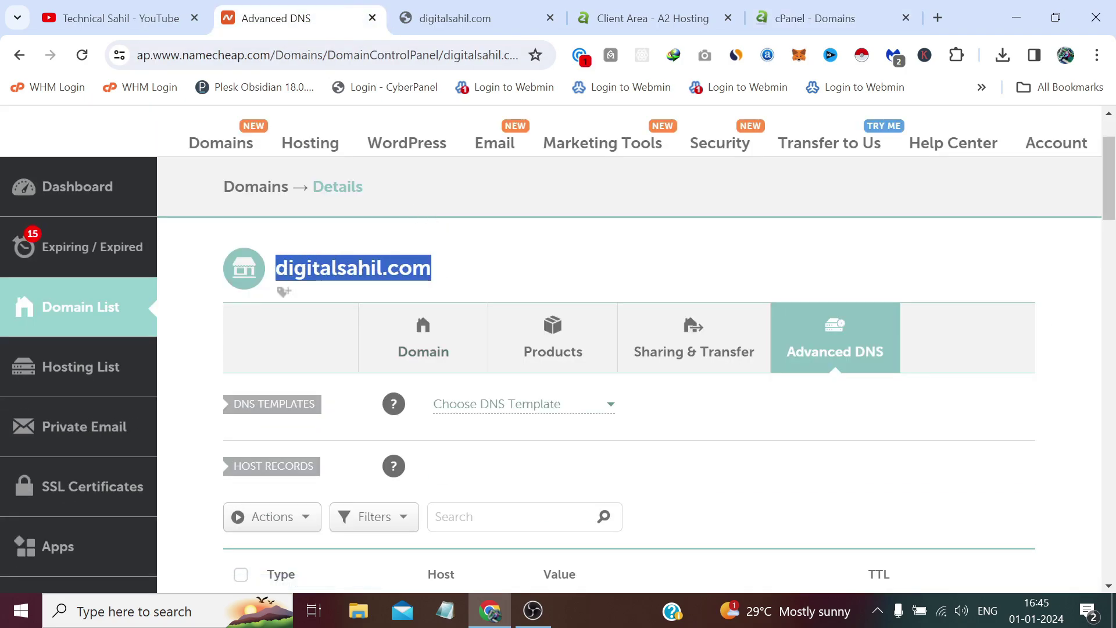
Step: Copy digitalsahil.com into cPanel's Create a New Domain form, and open cPanel home in a new tab
right_click(280, 270)
click(325, 282)
click(814, 18)
scroll(638, 219, down, 2)
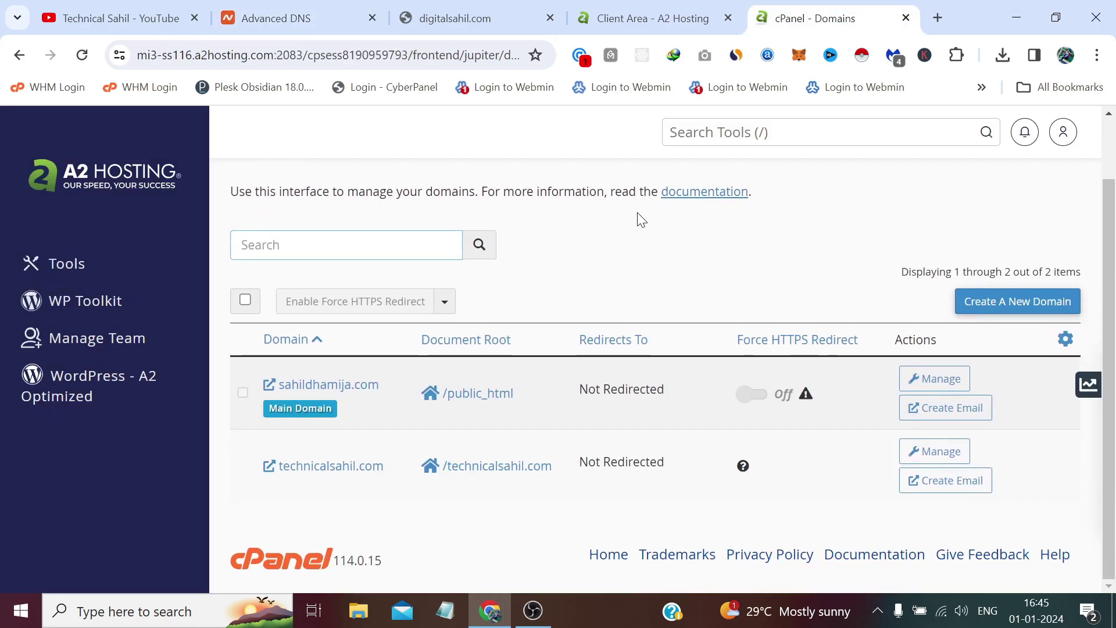
click(1008, 312)
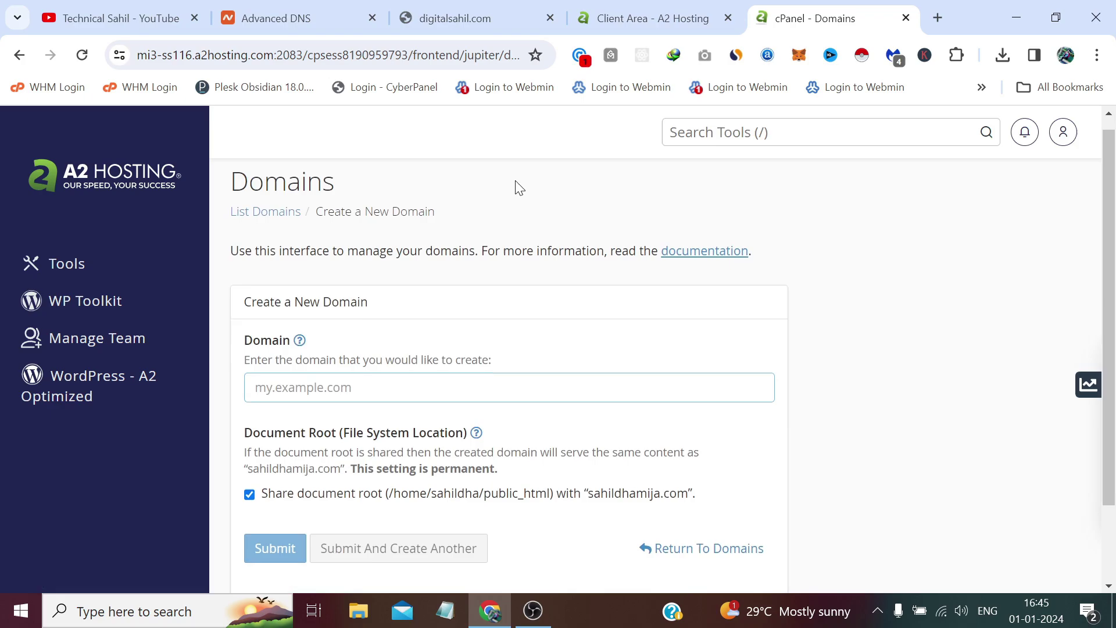
scroll(519, 188, down, 1)
right_click(269, 312)
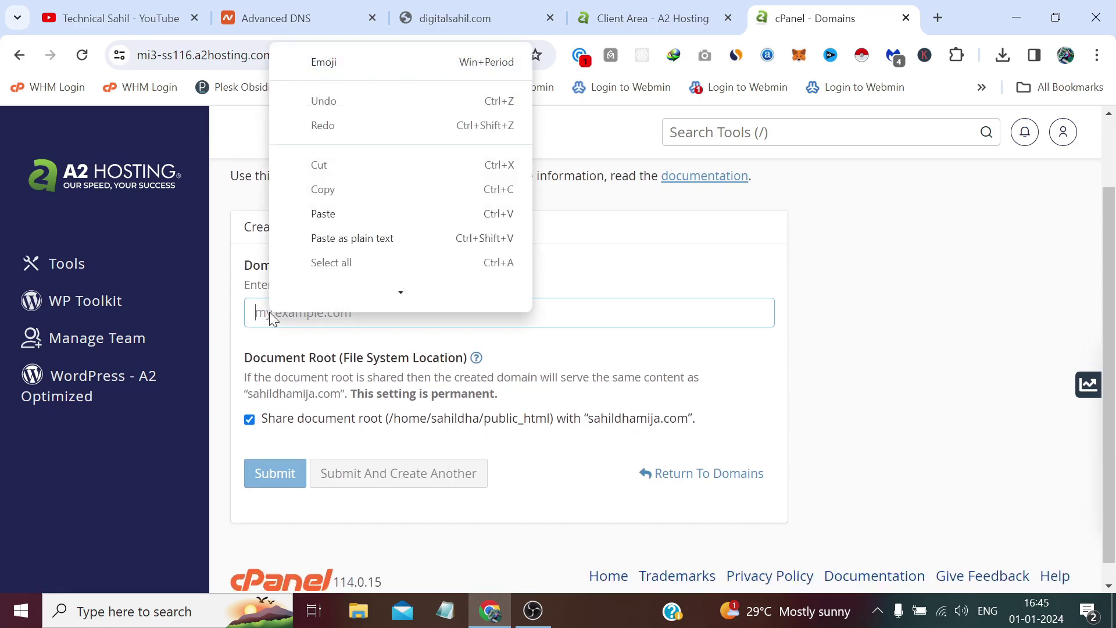
click(329, 227)
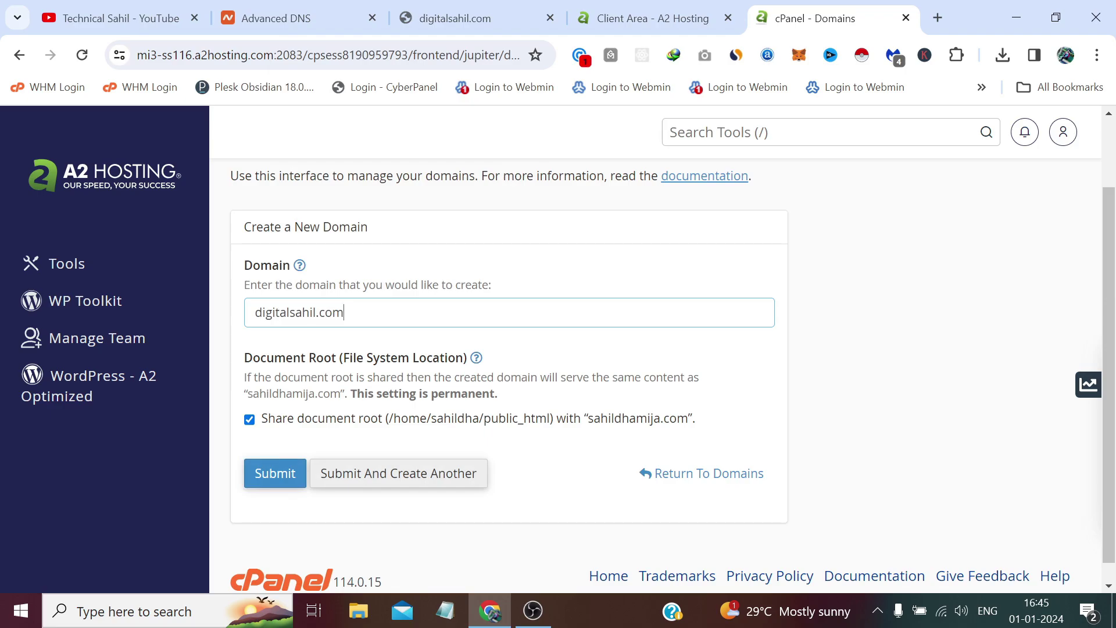
right_click(114, 169)
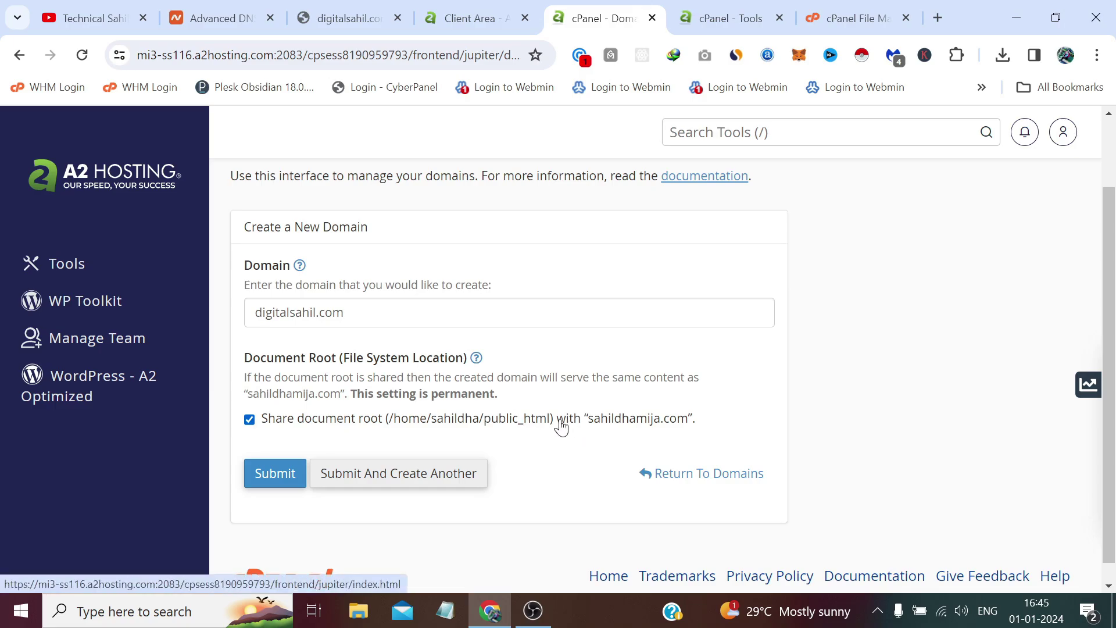
Step: Inspect public_html in File Manager, untick 'Share document root', then return to the home directory
click(909, 8)
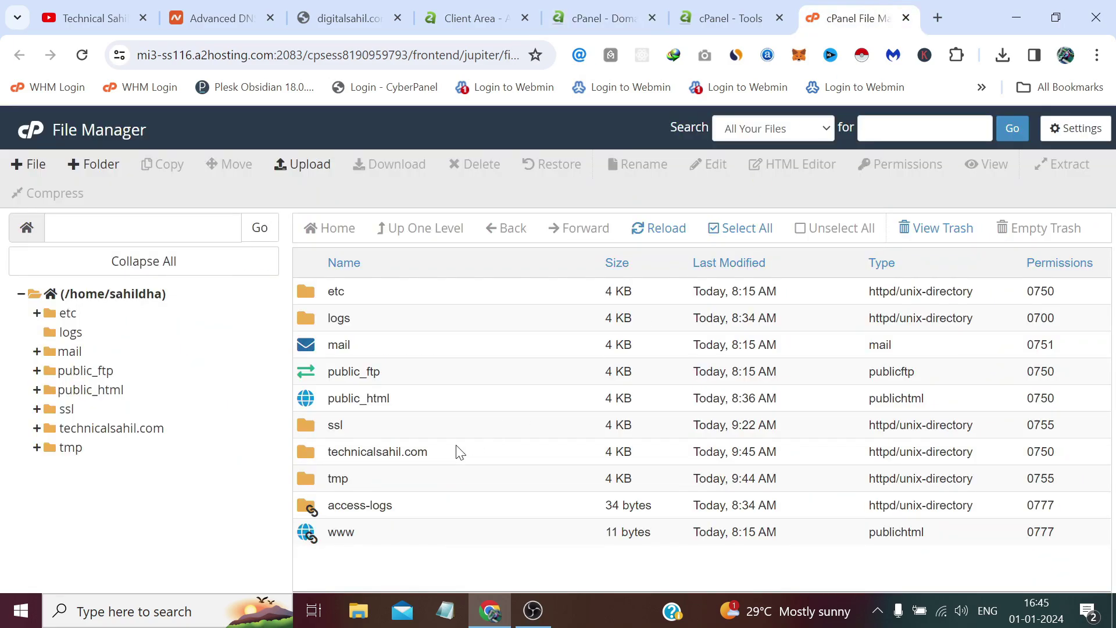
double_click(309, 406)
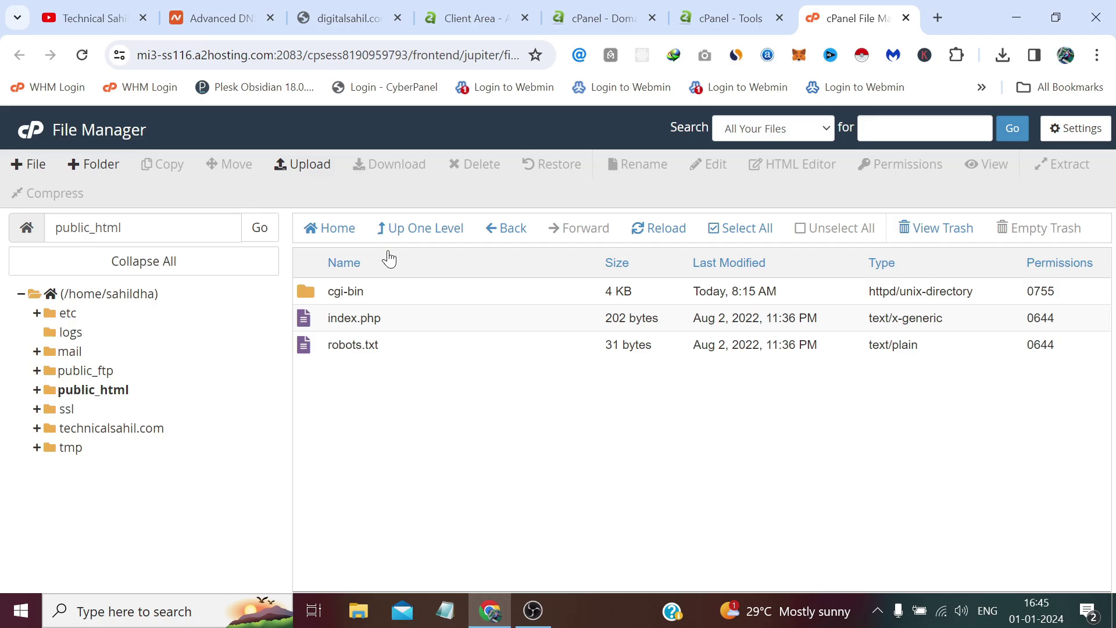
click(573, 13)
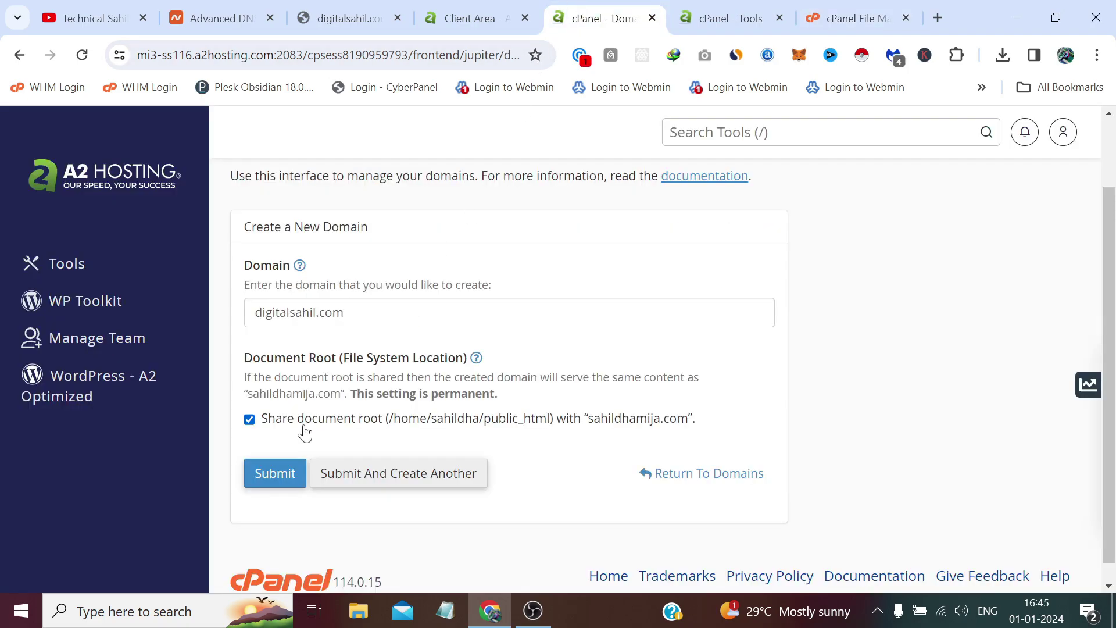
click(250, 419)
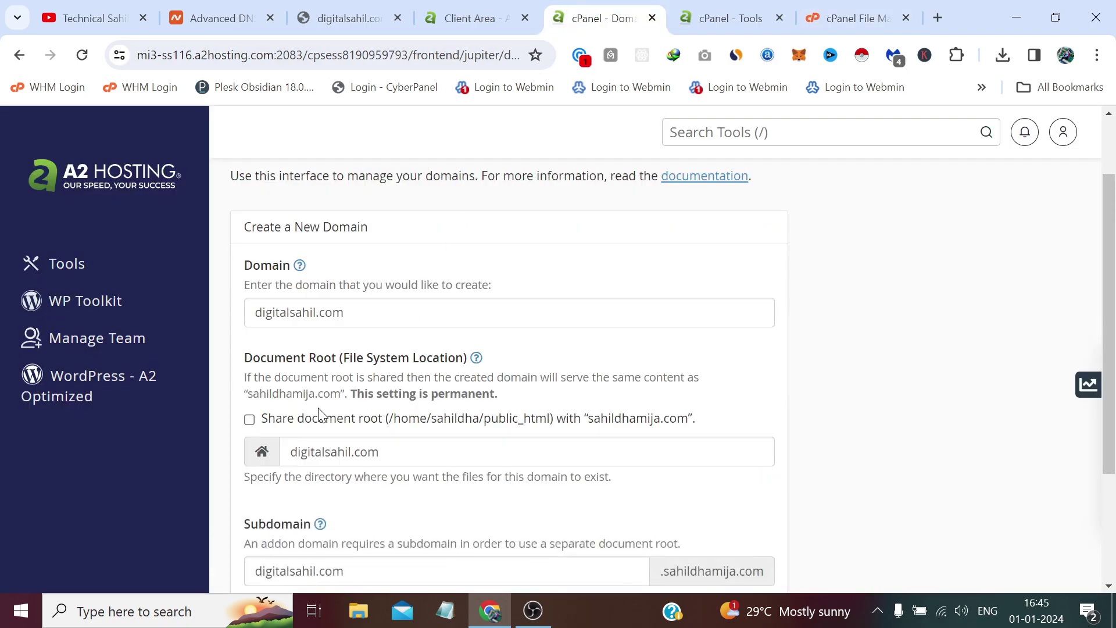
scroll(320, 417, down, 2)
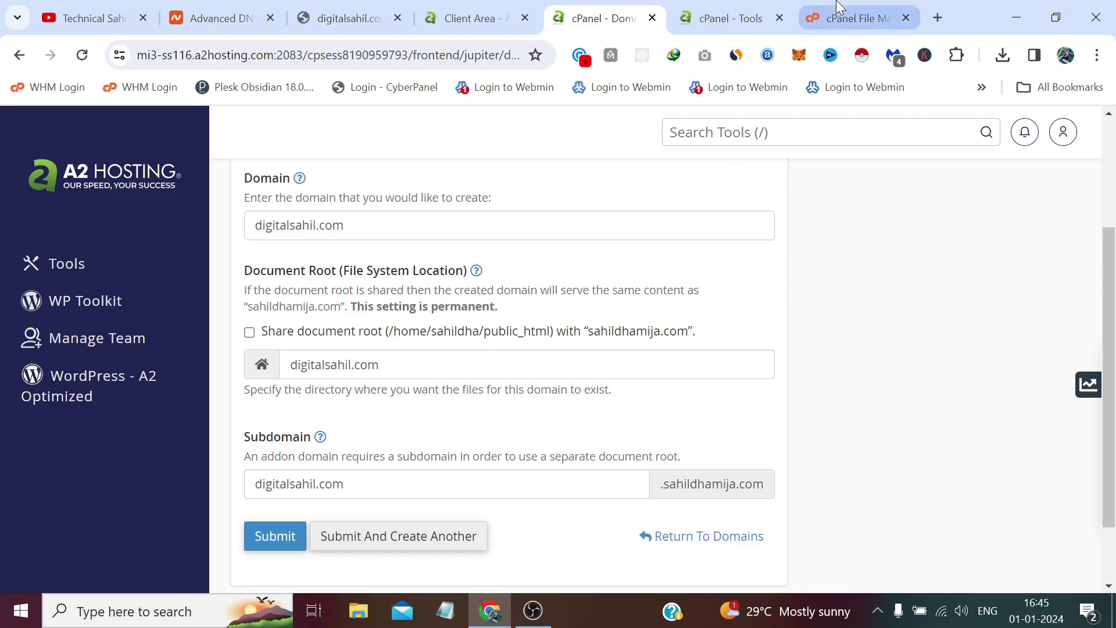
click(852, 18)
click(410, 227)
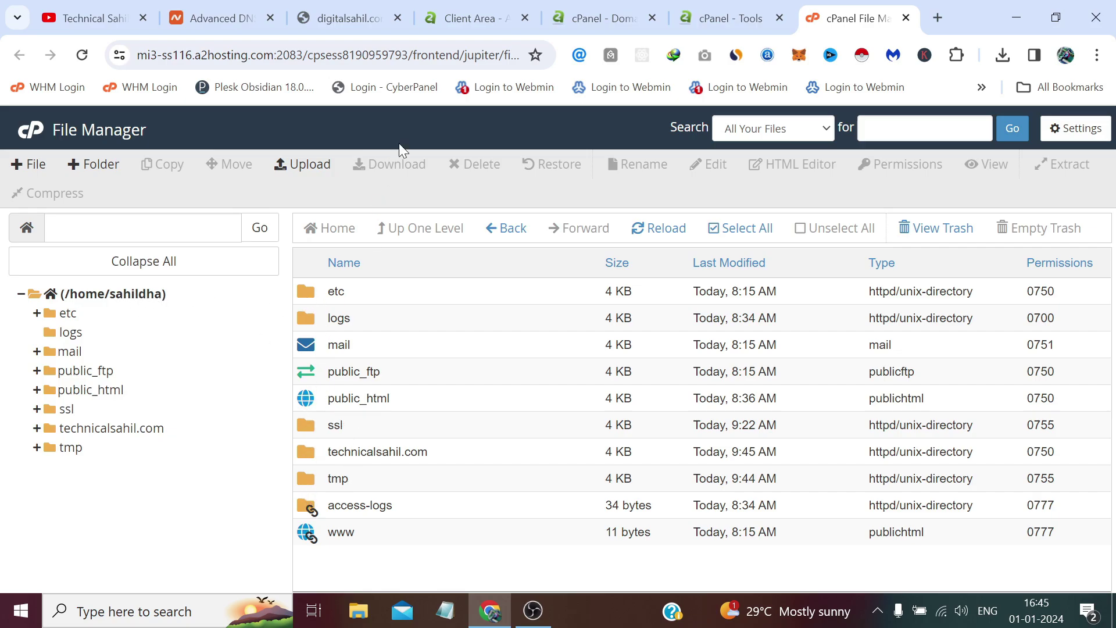
Step: Remove '.com' from the subdomain, leaving 'digitalsahil', and submit the new digitalsahil.com domain
click(571, 8)
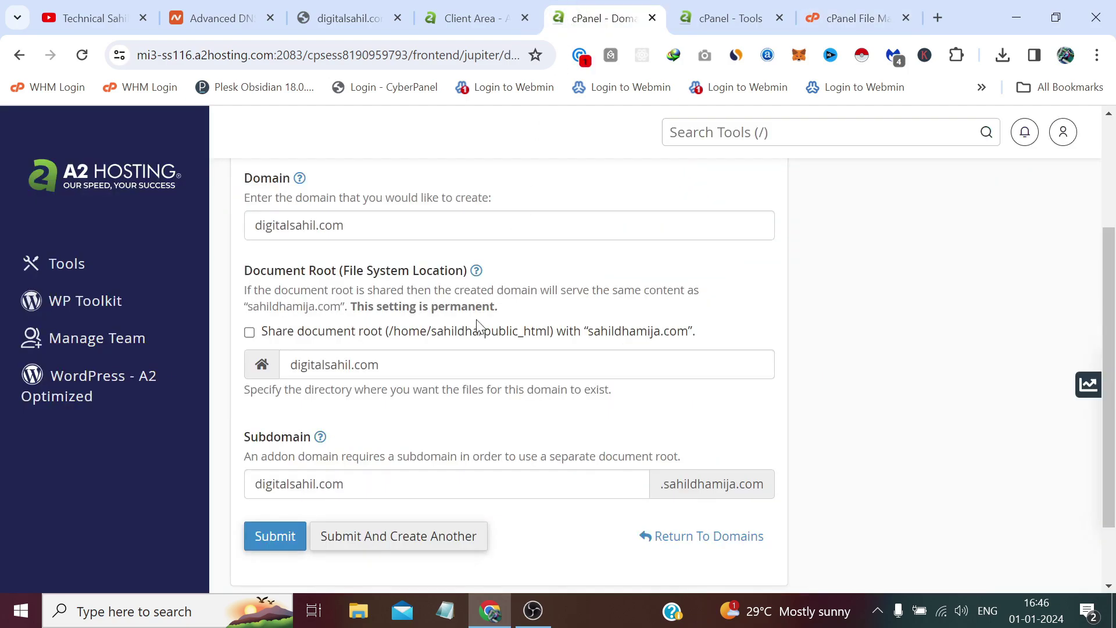
scroll(713, 319, down, 2)
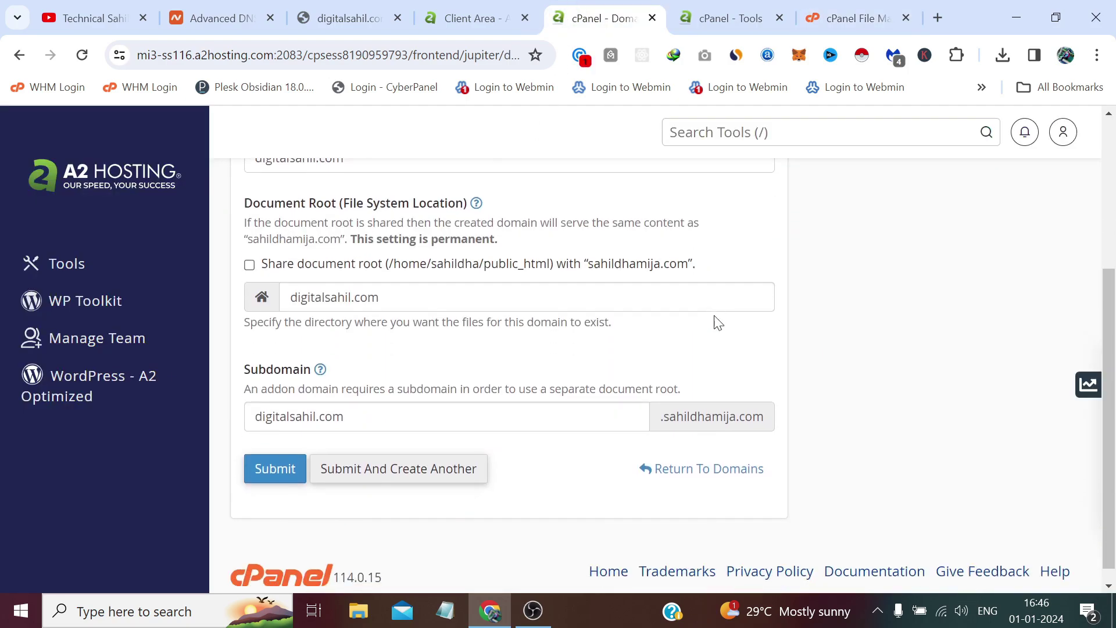
drag(344, 400, 319, 400)
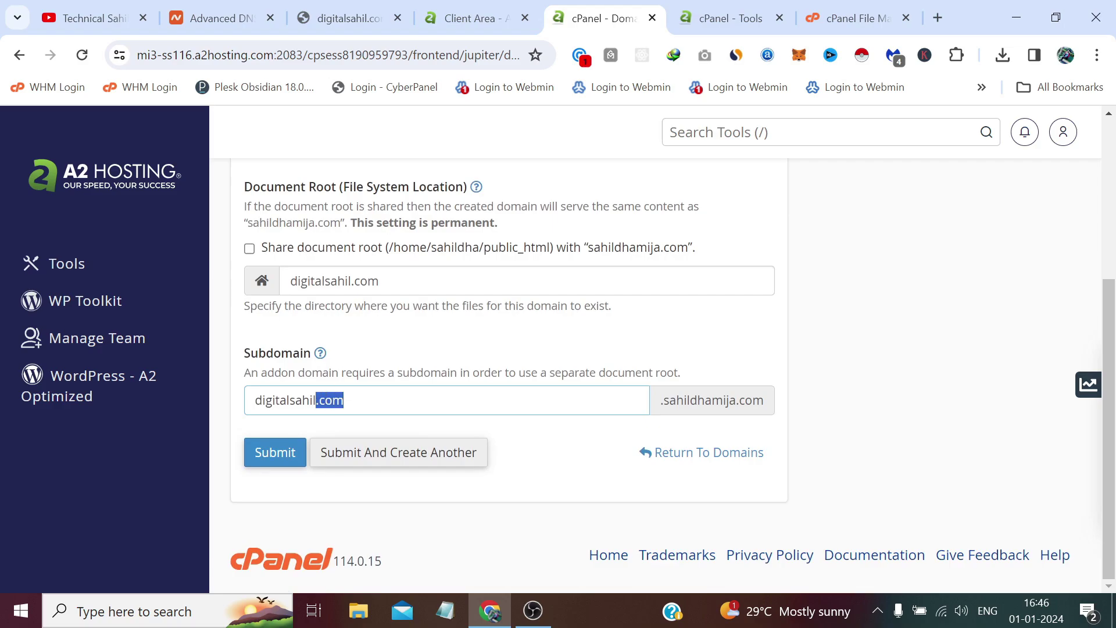
key(BackSpace)
click(930, 313)
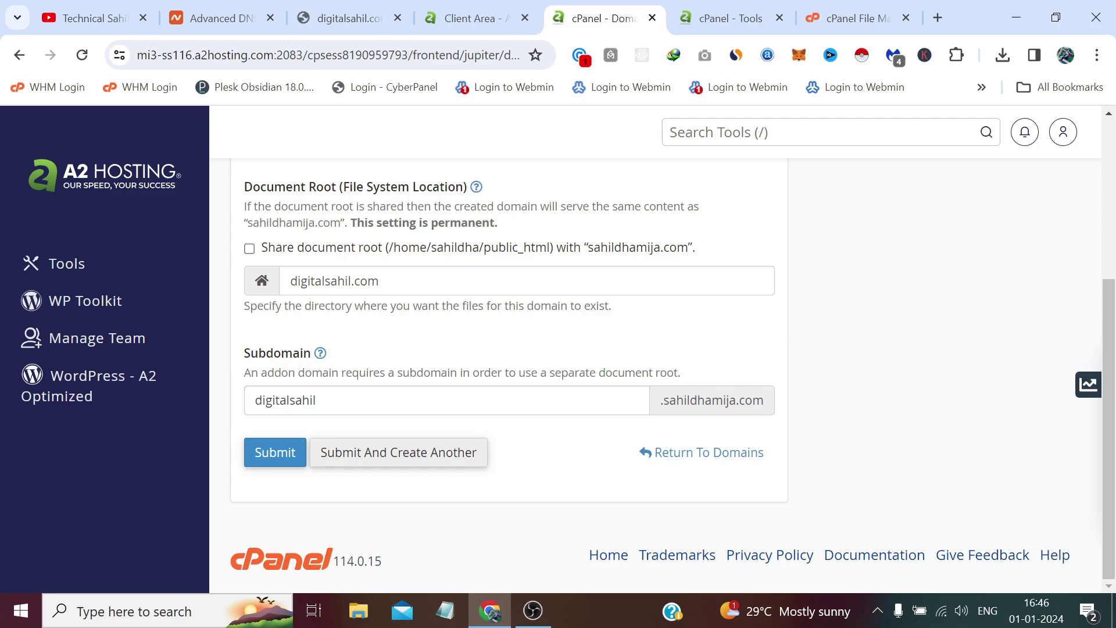
scroll(521, 423, up, 1)
scroll(521, 423, up, 1)
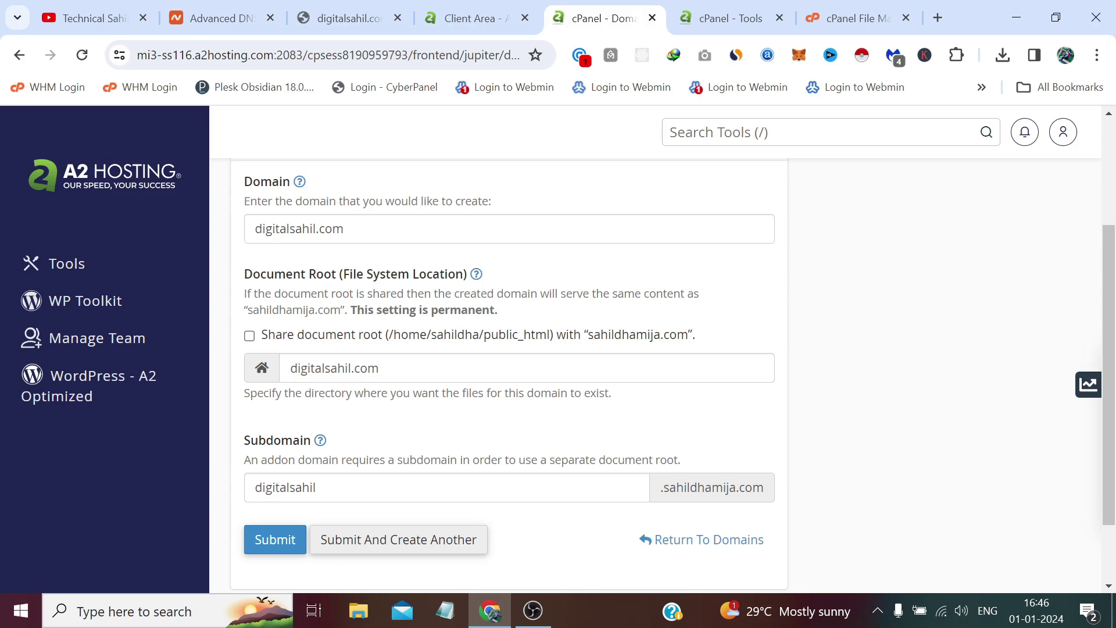
click(286, 535)
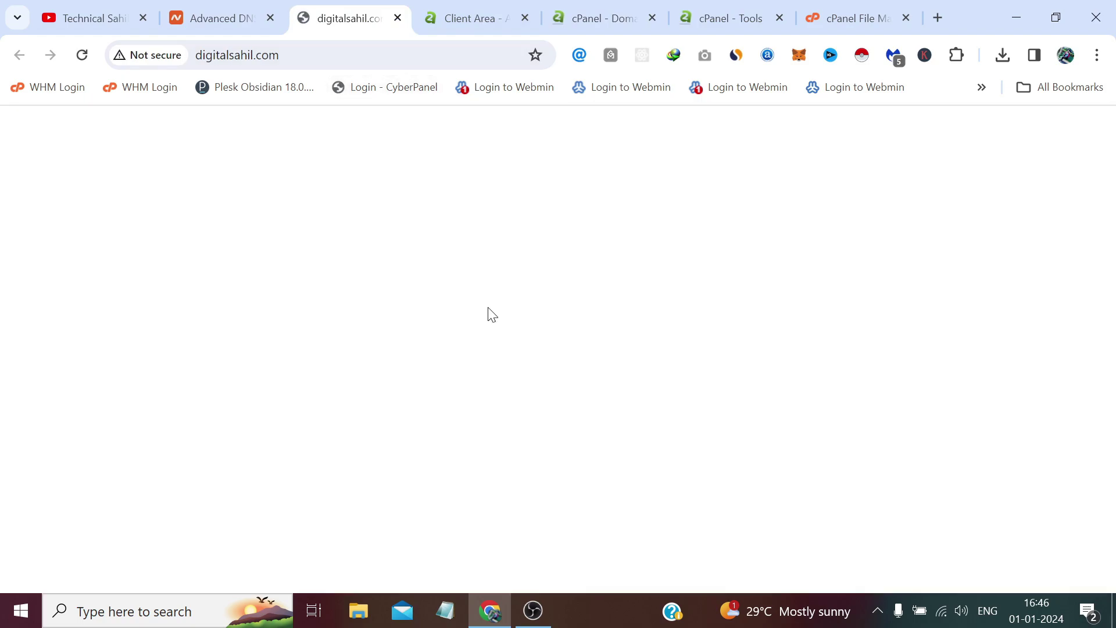
Step: Copy digitalsahil.com from Namecheap's domain page and open a new Chrome Incognito window
click(221, 18)
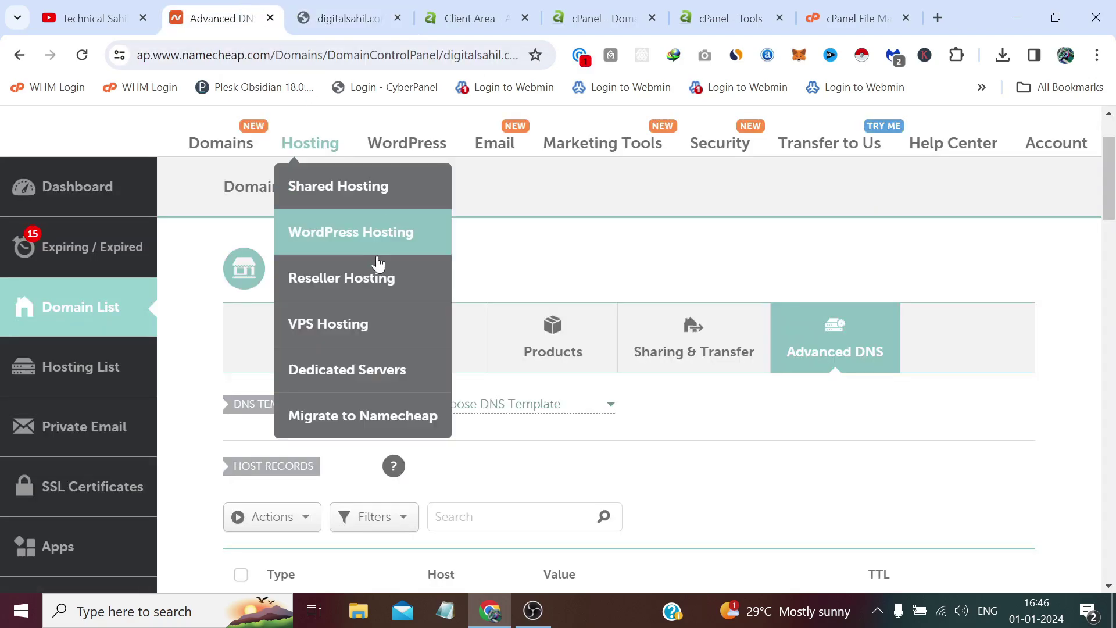
right_click(399, 274)
click(433, 290)
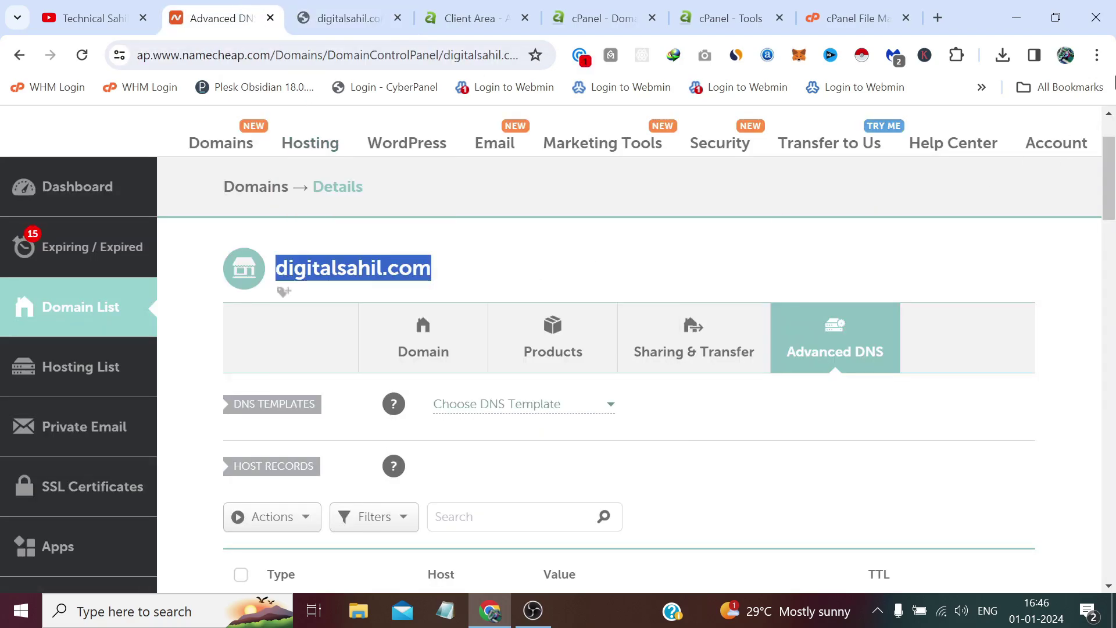
click(1099, 55)
click(919, 142)
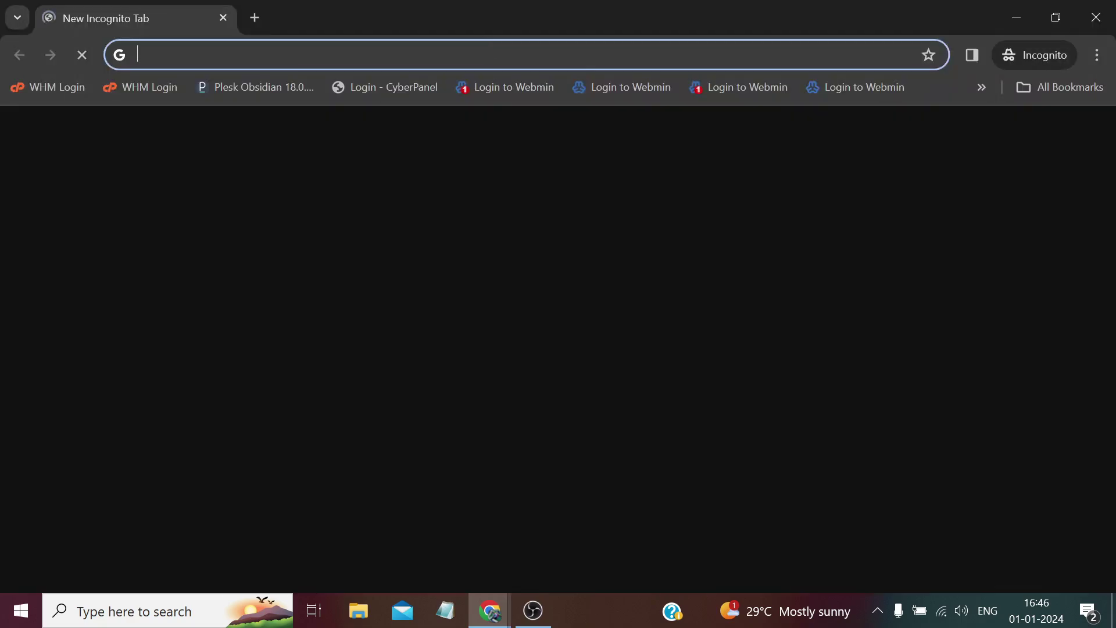
Step: Load digitalsahil.com in the incognito window; it still shows Namecheap's recently-registered parking page
right_click(488, 55)
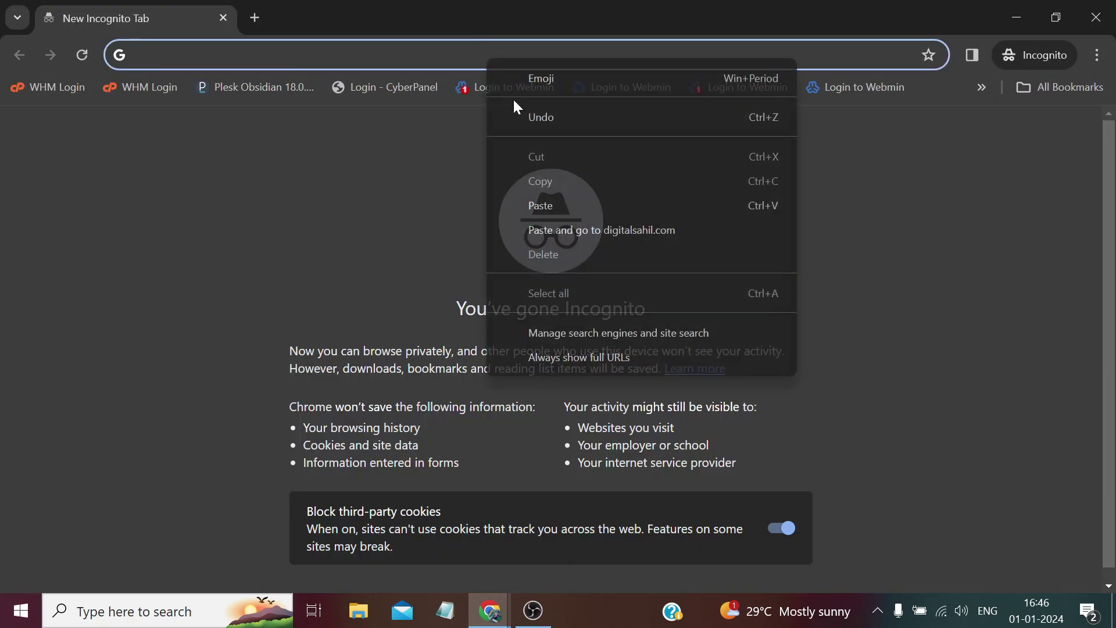
click(560, 228)
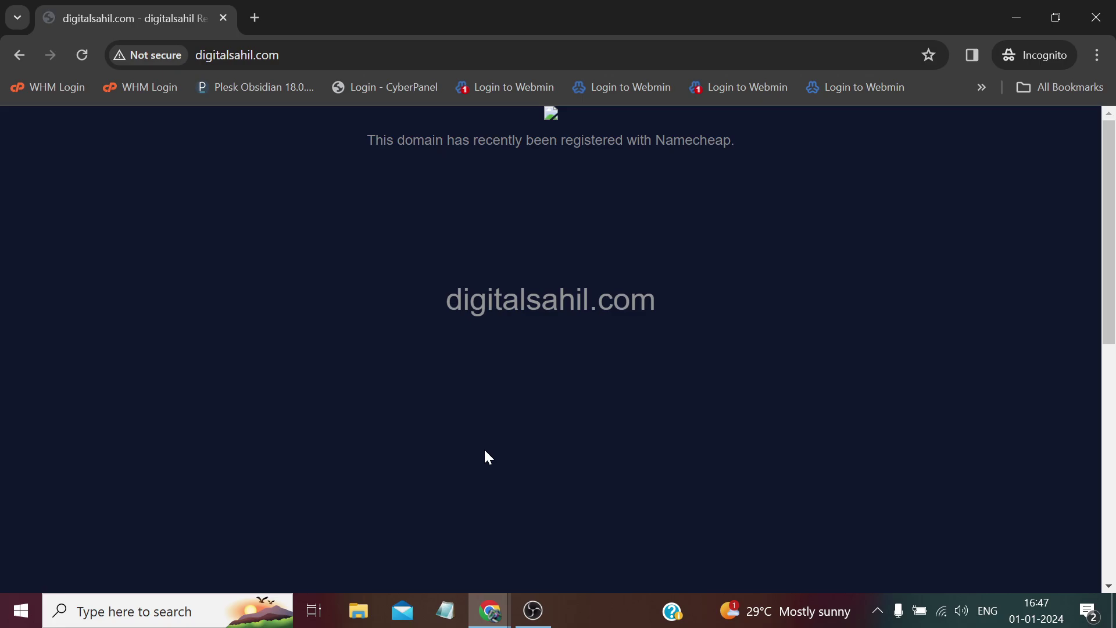
click(490, 610)
Step: Open dnschecker.org in a new incognito tab
click(256, 13)
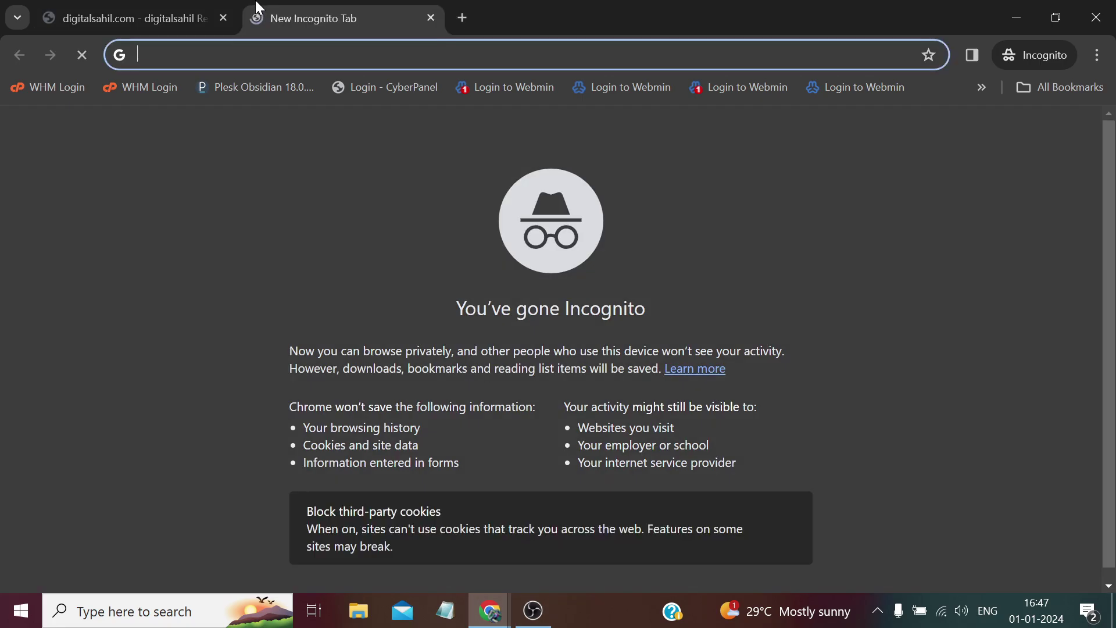
text(dns-checker.com)
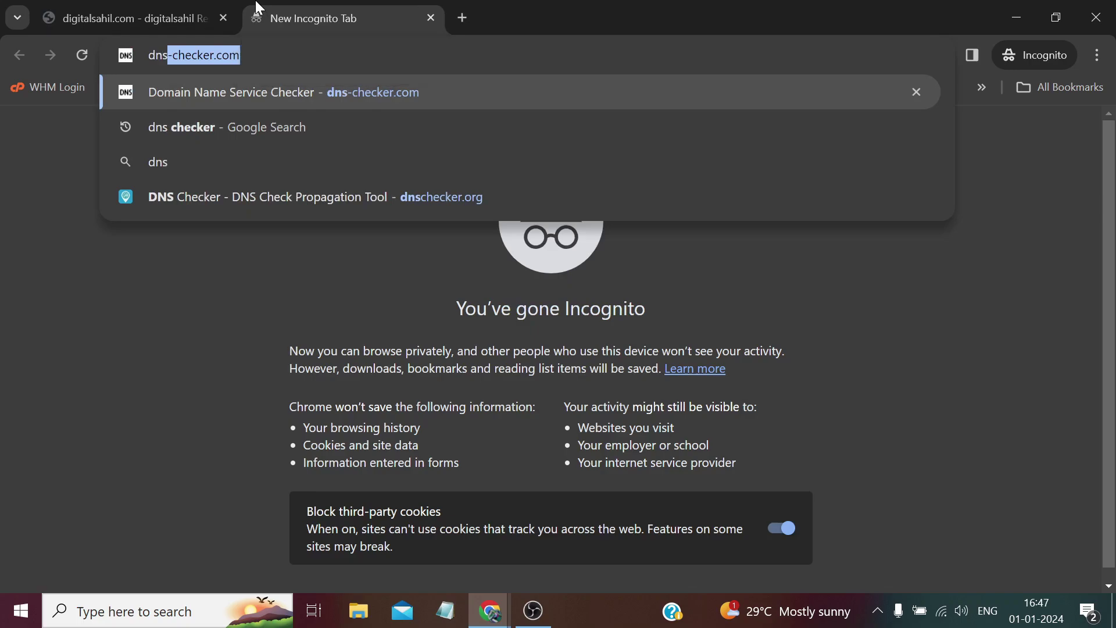
key(Down)
key(Down)
key(Down)
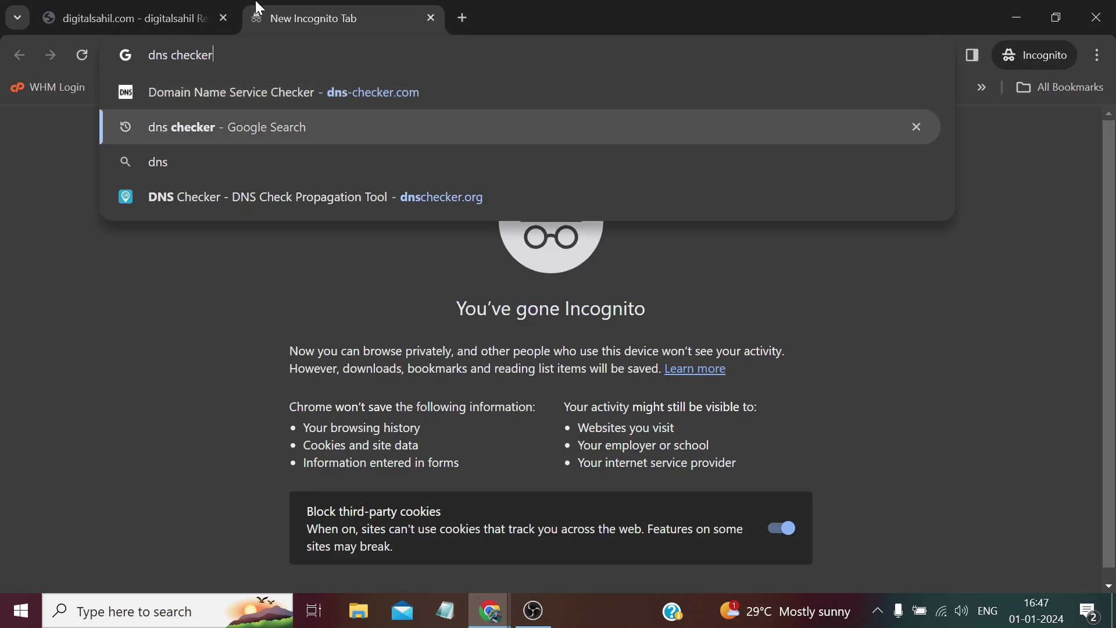
key(Return)
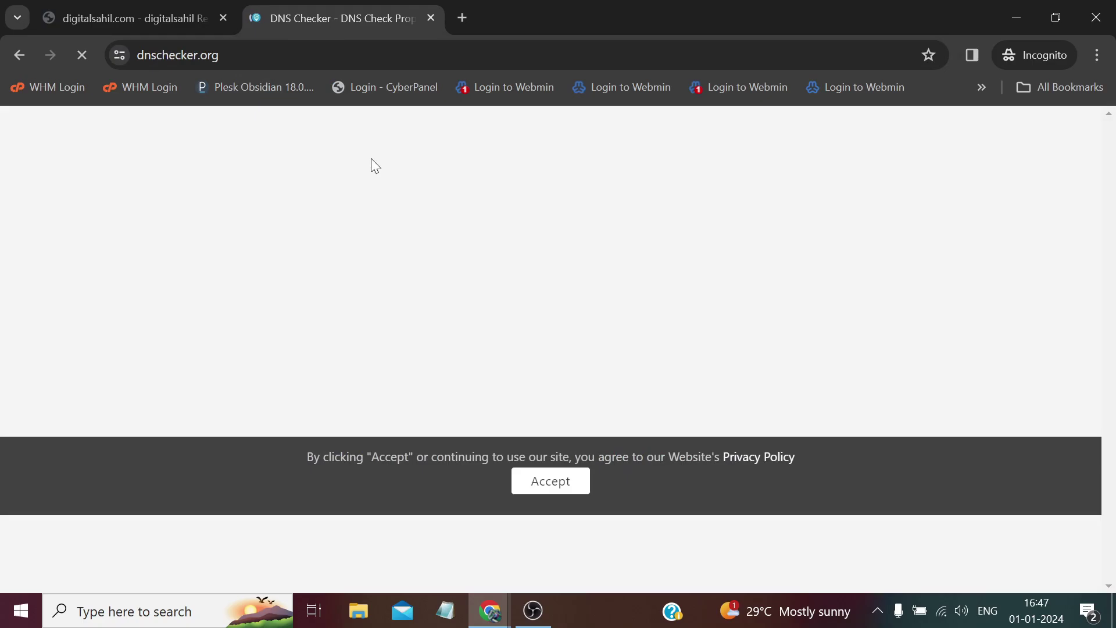
Step: Run an A-record check for digitalsahil.com, which resolves to 75.98.175.81 worldwide
right_click(115, 281)
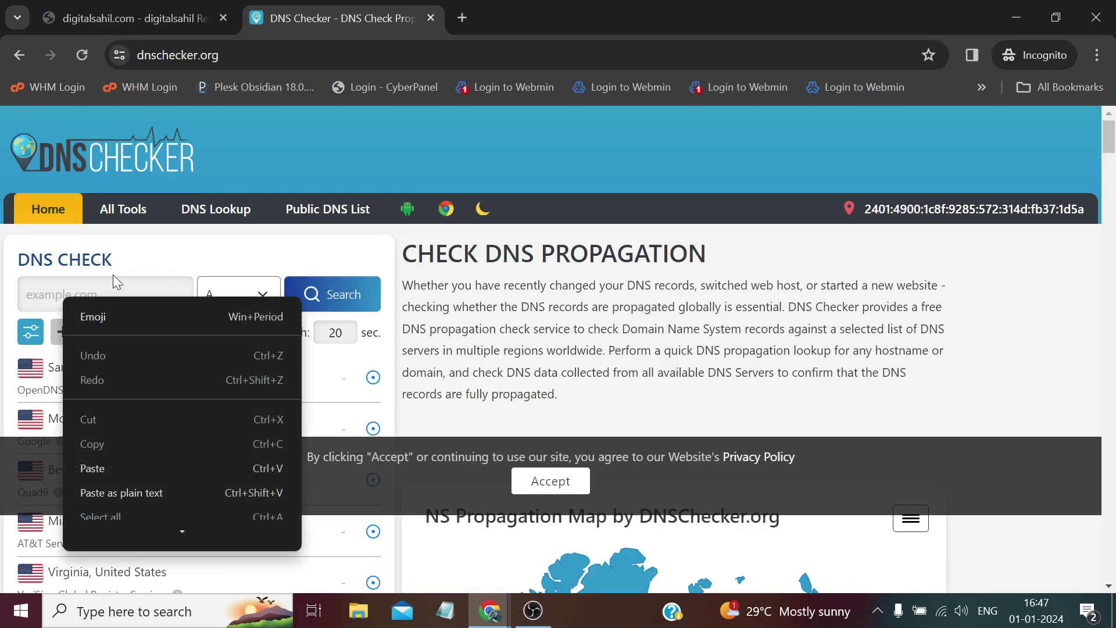
click(162, 465)
click(340, 295)
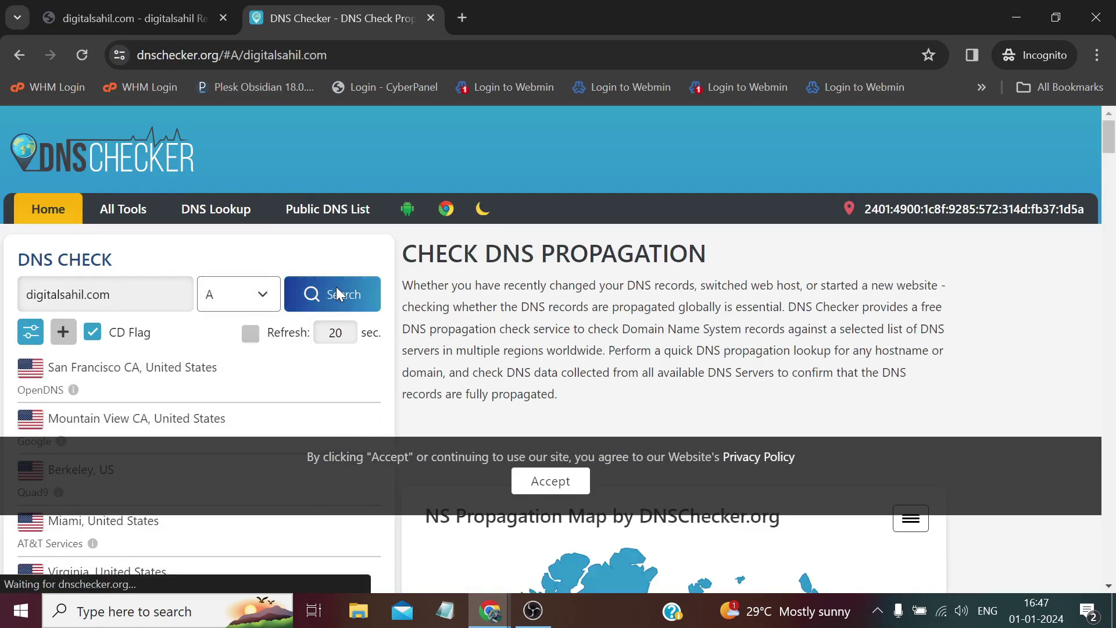
scroll(364, 358, down, 3)
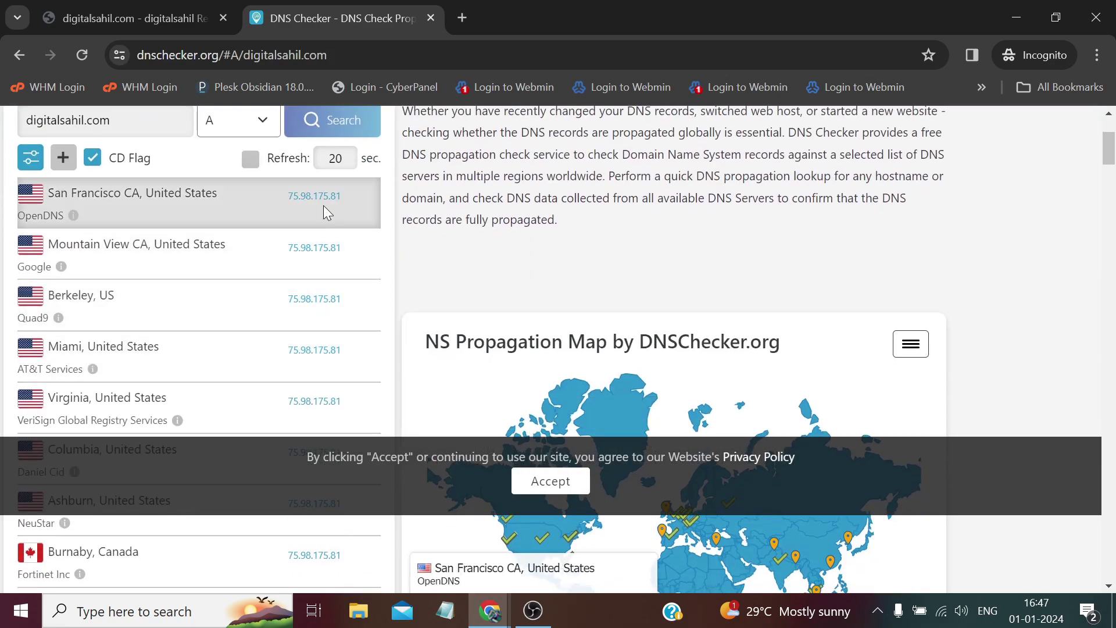
Step: Return to the cPanel File Manager tab and reload its file listing
click(175, 8)
mouse_move(488, 618)
click(429, 538)
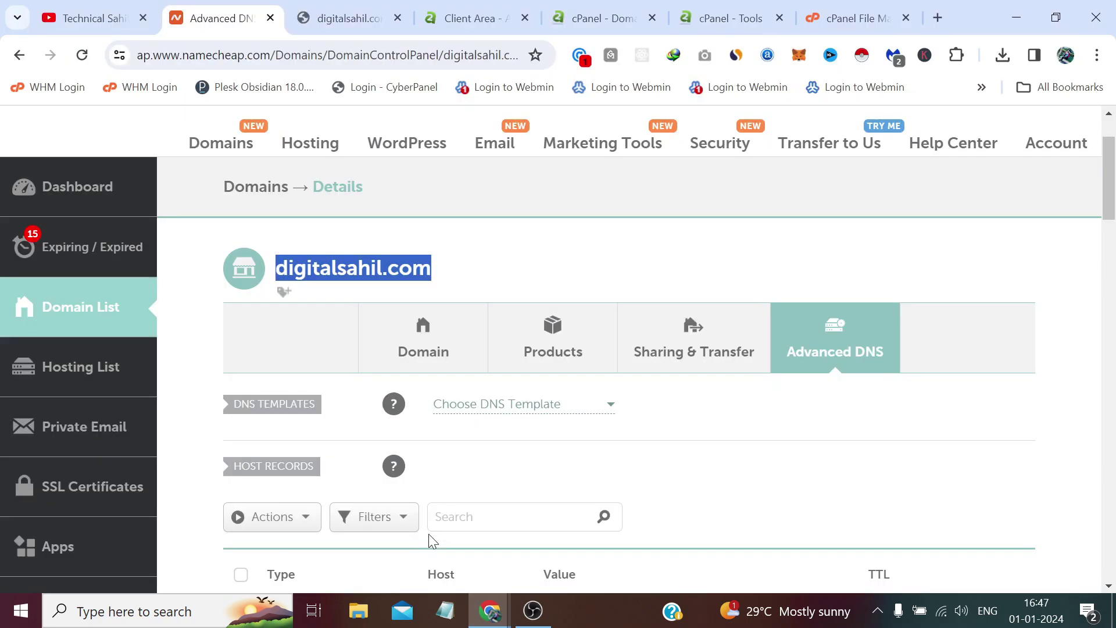
click(825, 12)
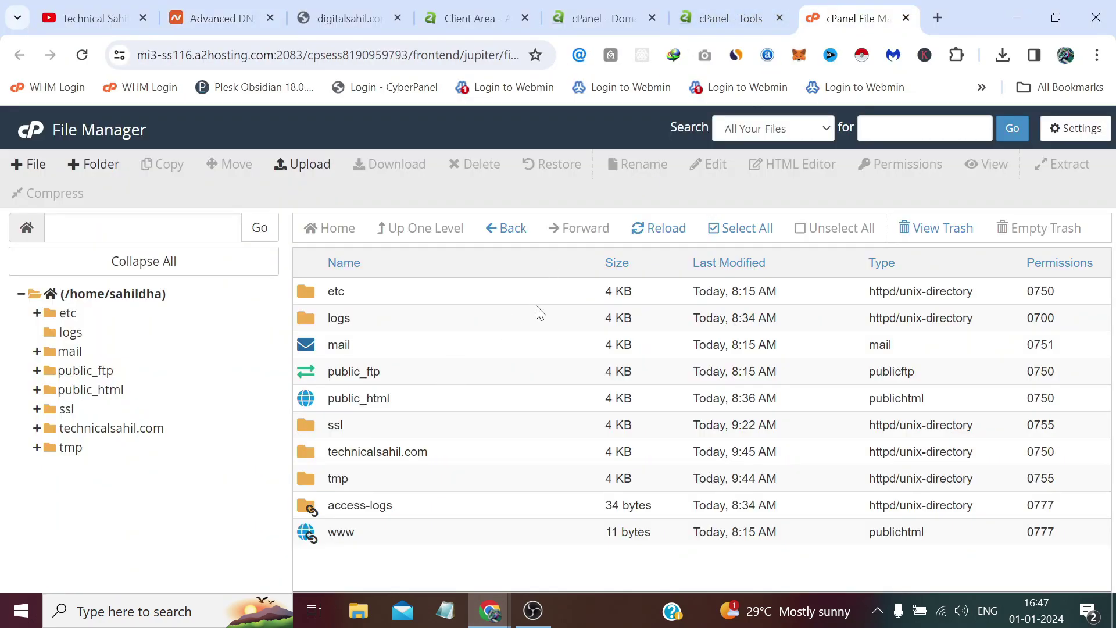
click(662, 228)
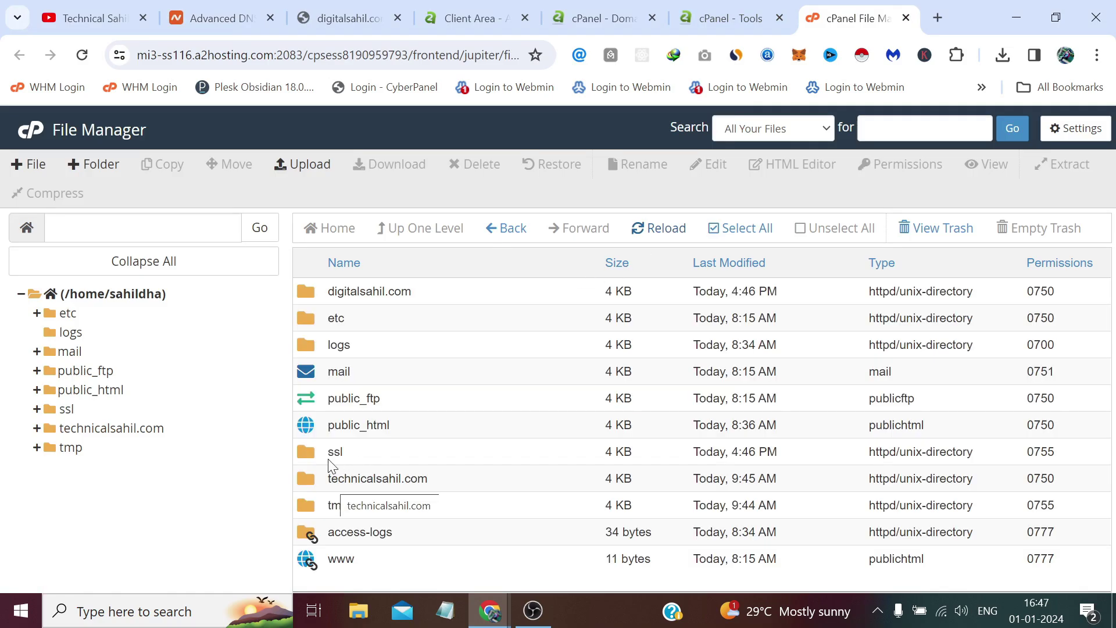
Step: Create an empty index.php file inside the digitalsahil.com folder
double_click(308, 292)
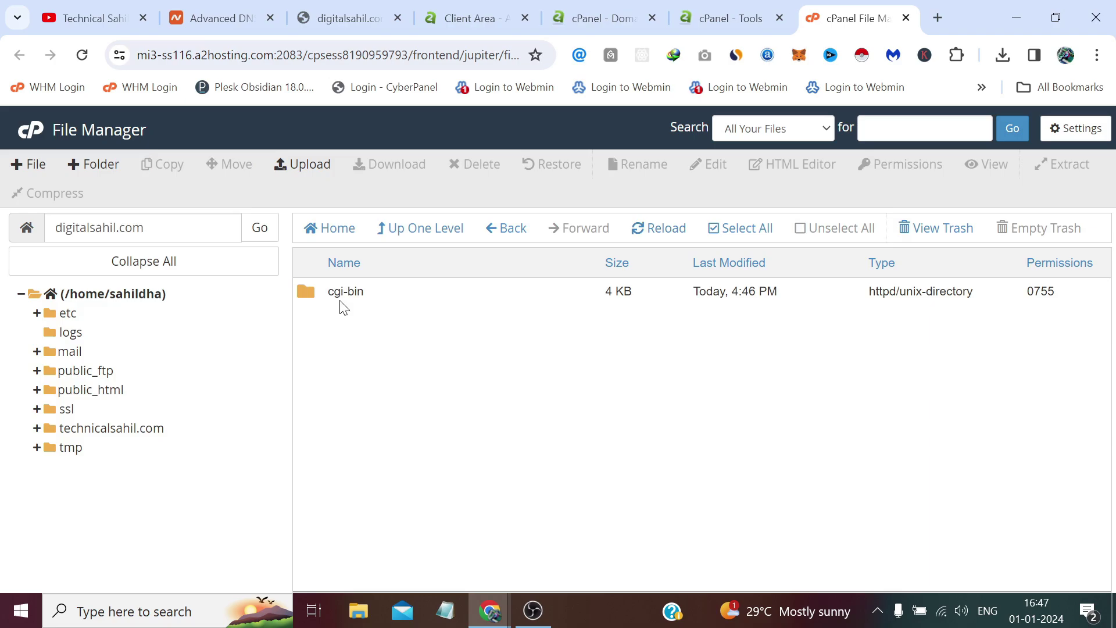
click(8, 164)
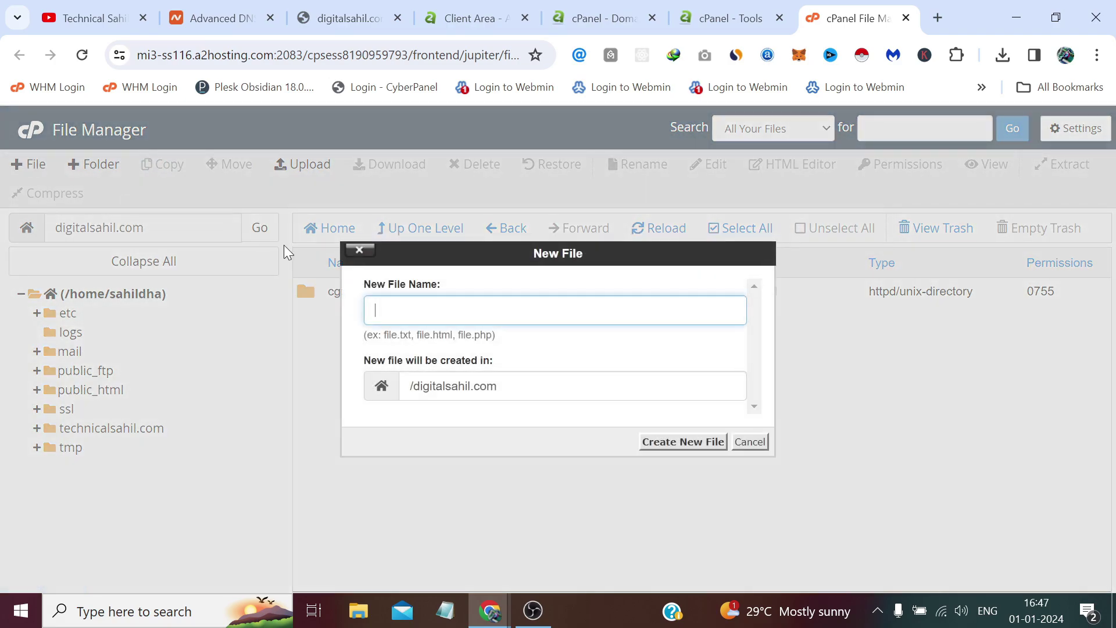
text(index.php)
click(665, 445)
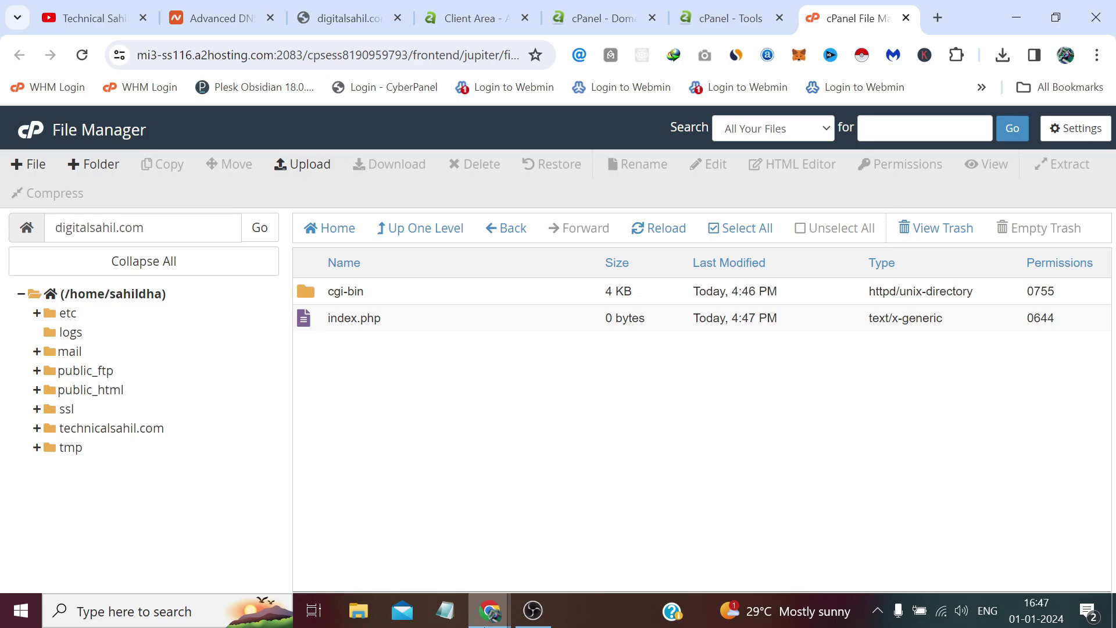
Step: Reload digitalsahil.com twice in incognito, getting HTTP ERROR 432, then return to File Manager
mouse_move(491, 608)
click(525, 584)
click(241, 54)
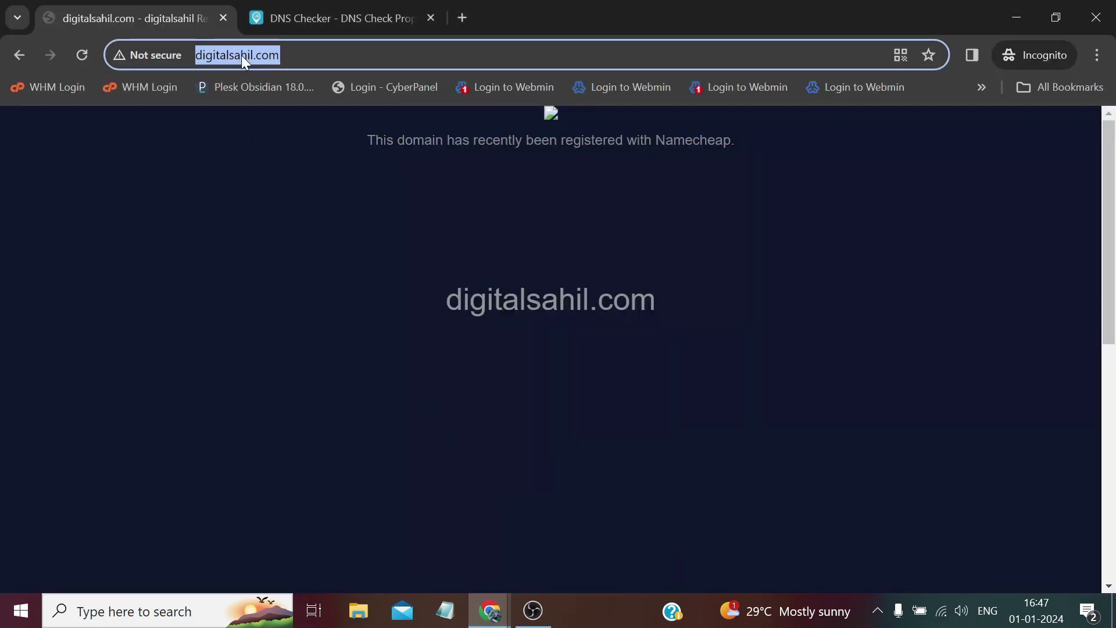
key(Return)
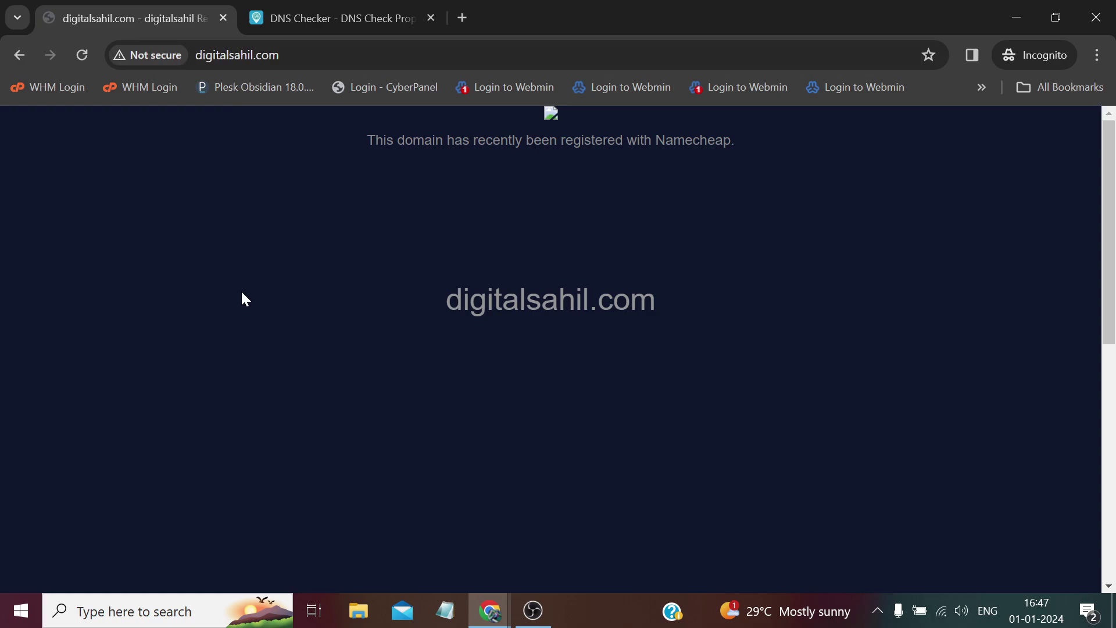
key(F5)
key(F5)
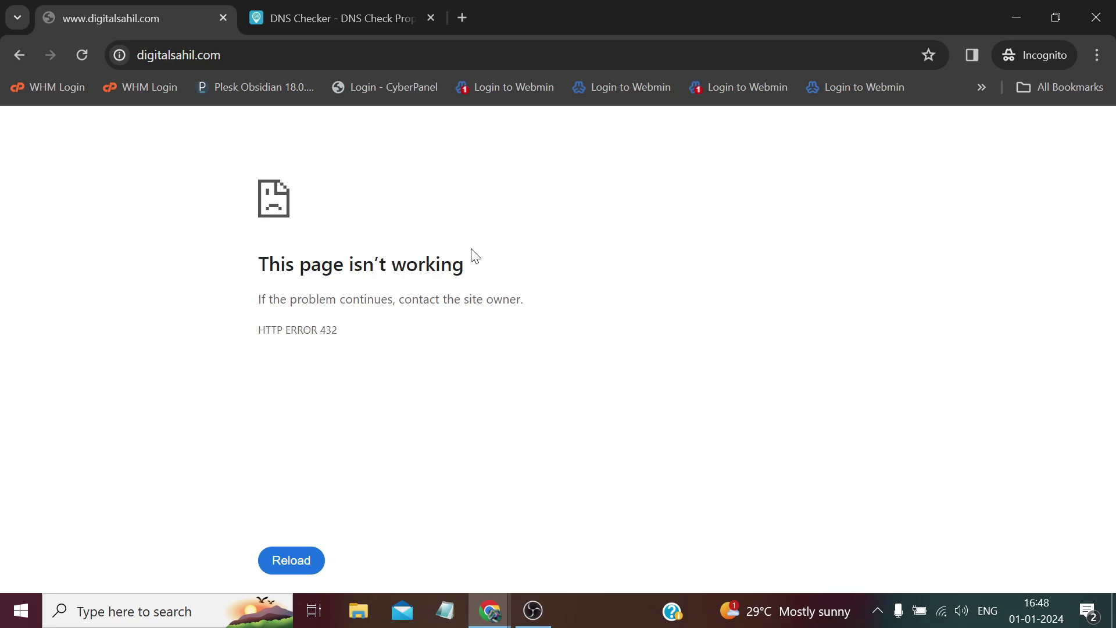
mouse_move(474, 620)
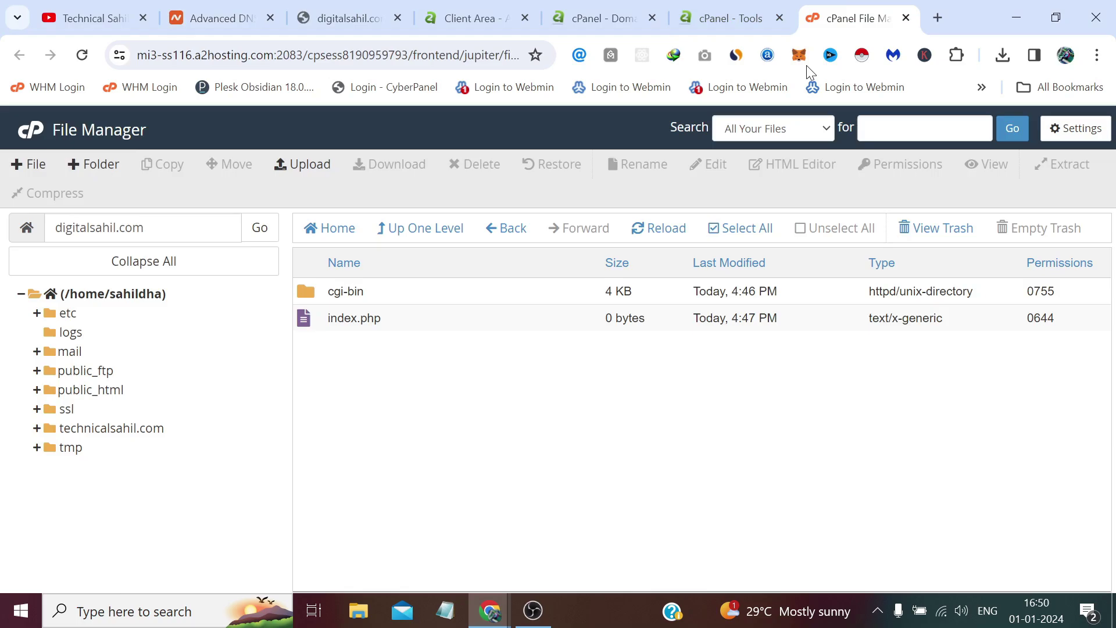
Step: Open index.php in the editor and write echo "Domain is connected with hosting" inside the PHP tags
click(309, 317)
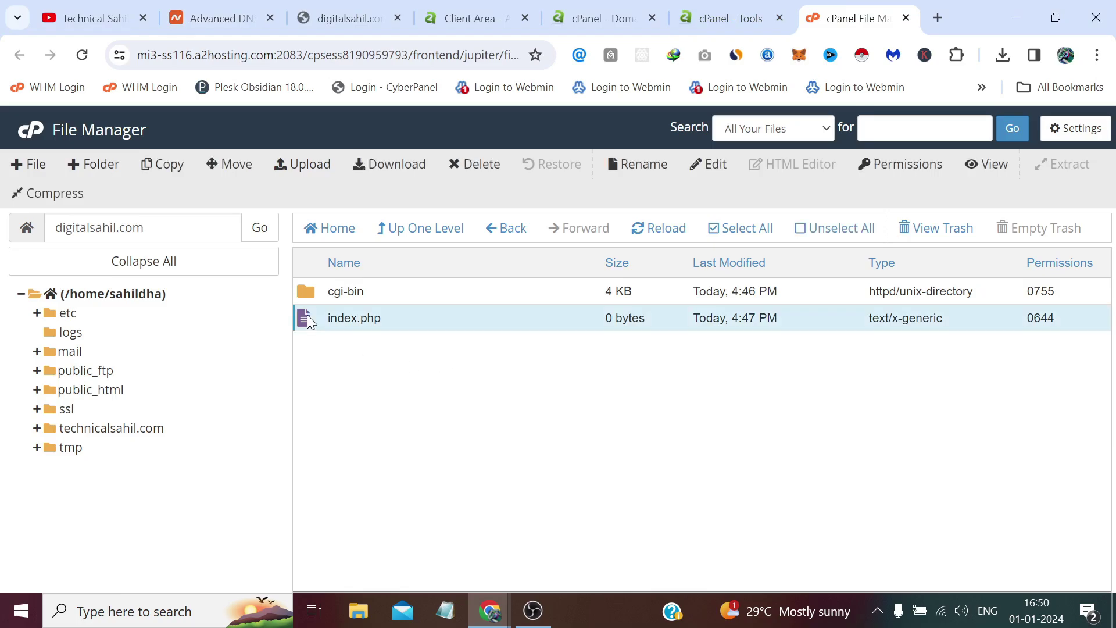
click(698, 169)
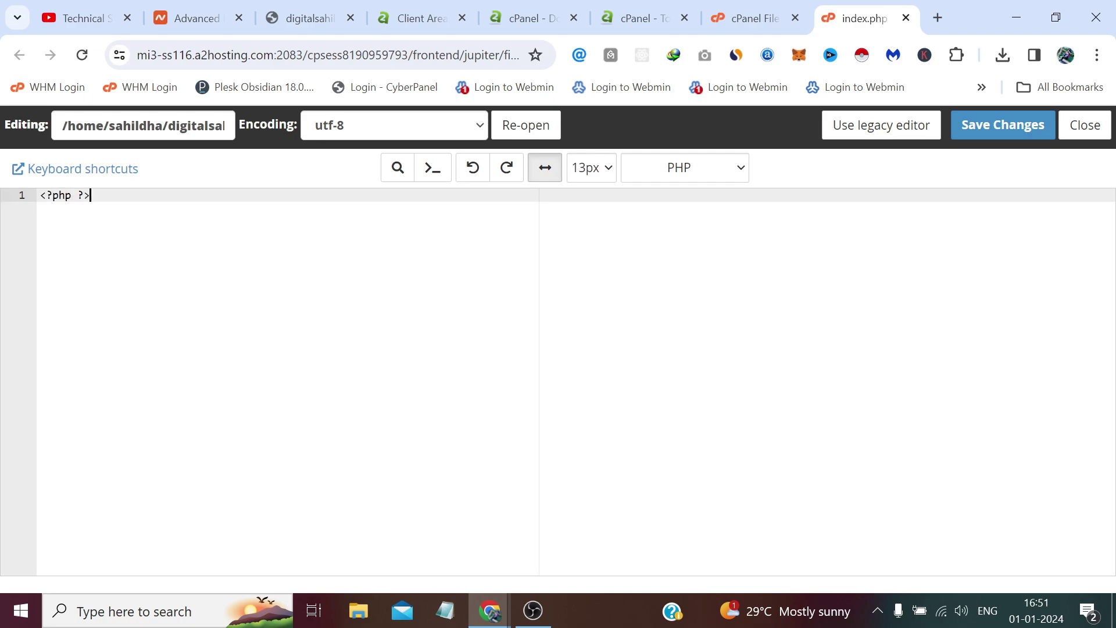
key(Return)
key(Return)
key(Up)
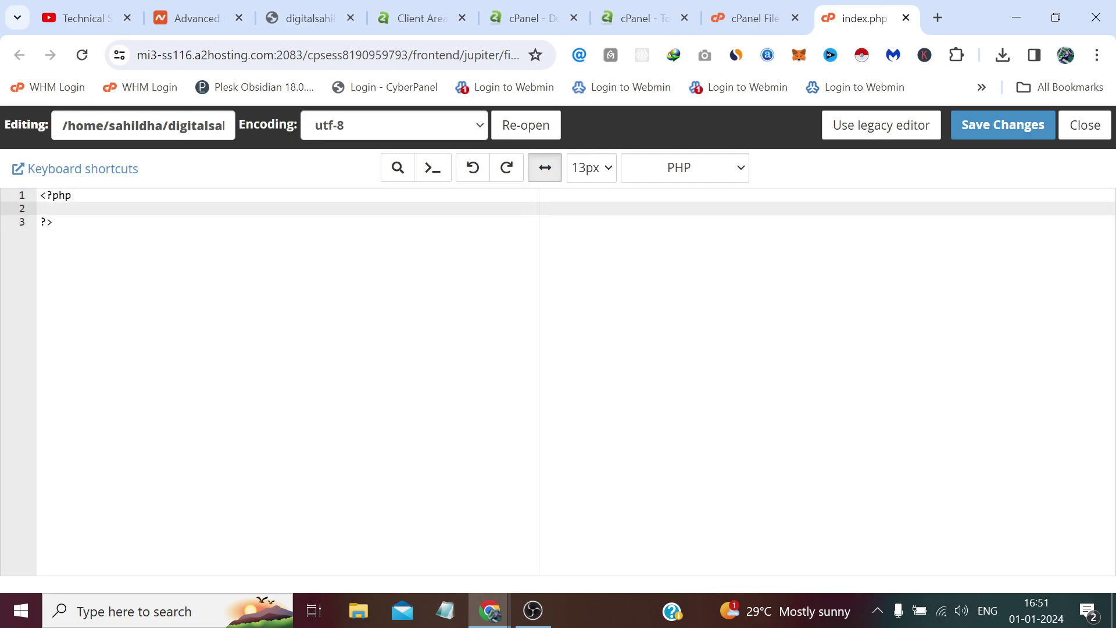
text(echo "Domain)
text(s h)
key(BackSpace)
text(connect)
text(ed with )
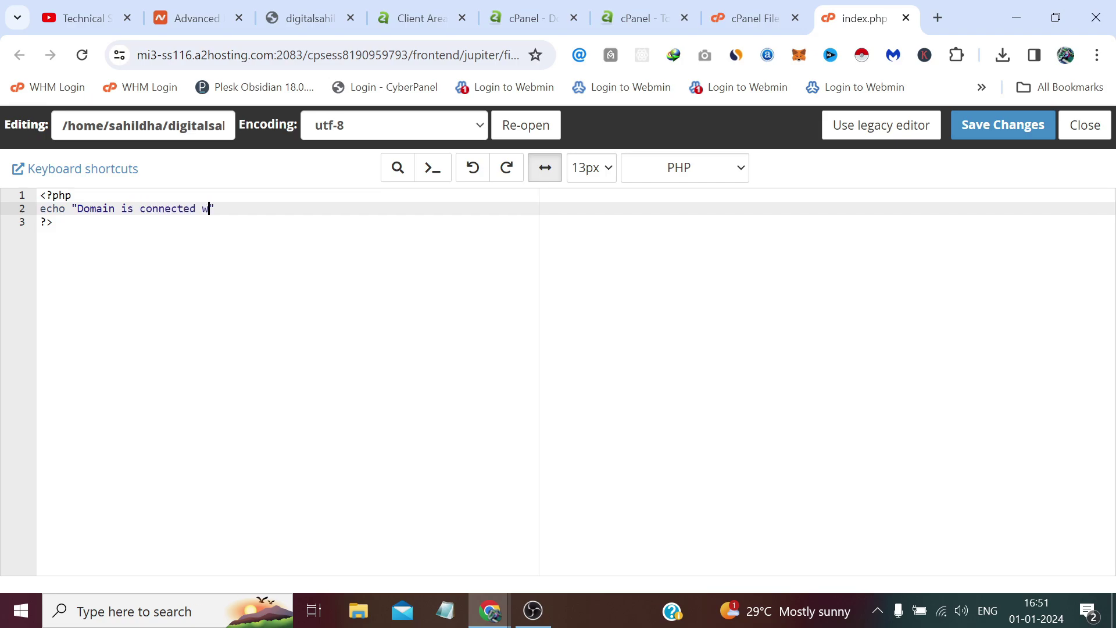
text(hosting)
key(End)
Step: End the echo line with a semicolon, save index.php, and select the line-2 message text
text(;)
click(1044, 140)
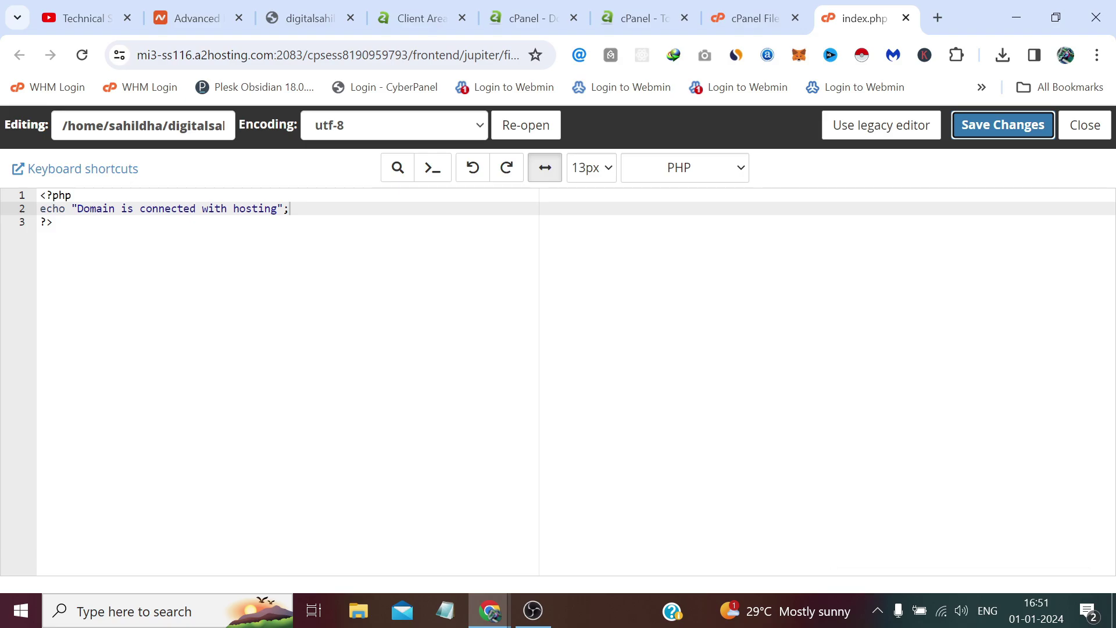
drag(276, 208, 79, 208)
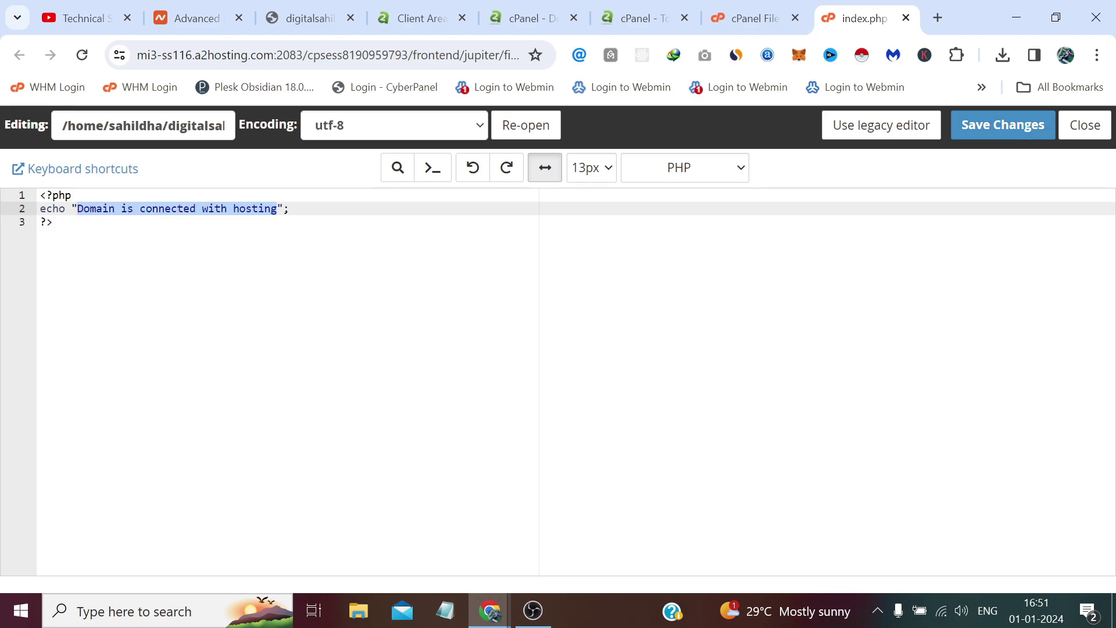